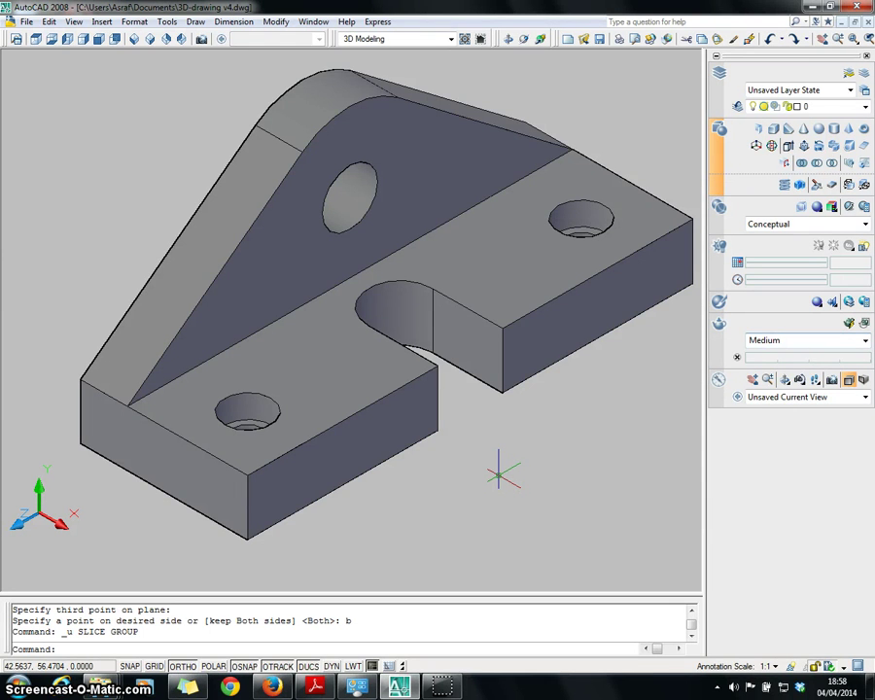
left_click(601, 216)
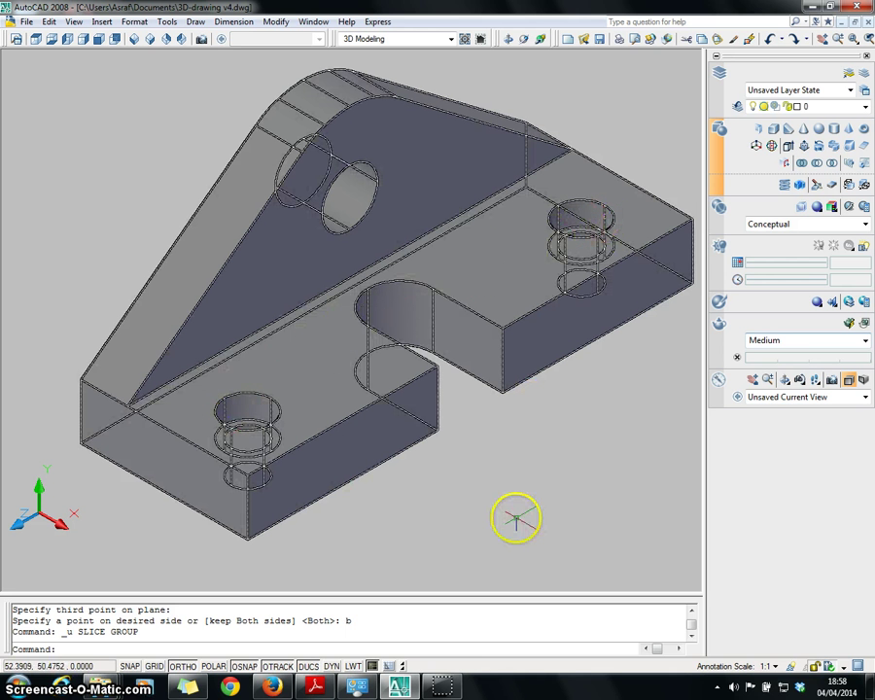
key("Escape")
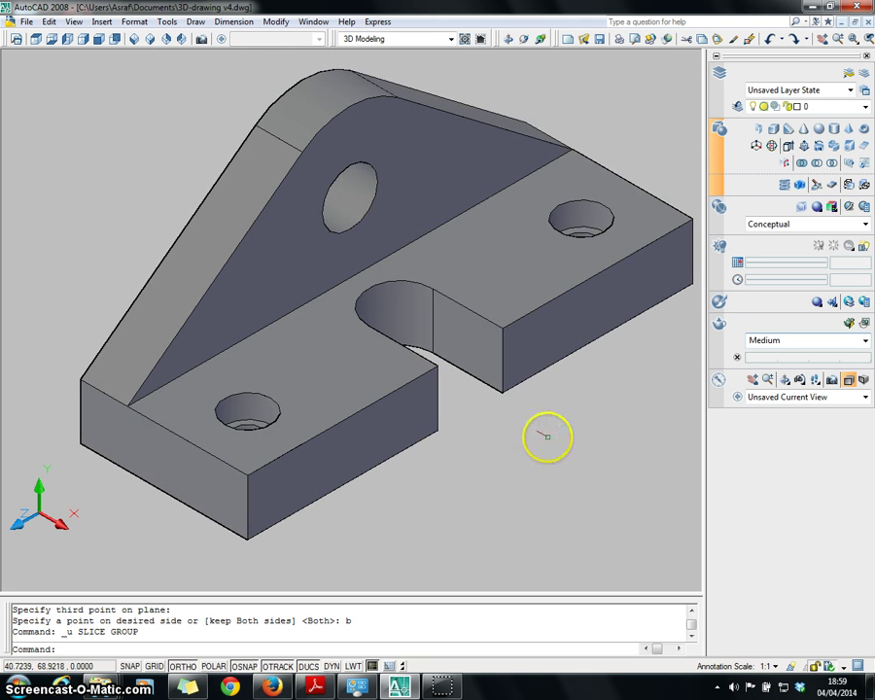
- Slice the bracket vertically through both counterbored holes by three points, using the base's top side-edge midpoints and its bottom edge, keeping both sides
mouse_move(799, 185)
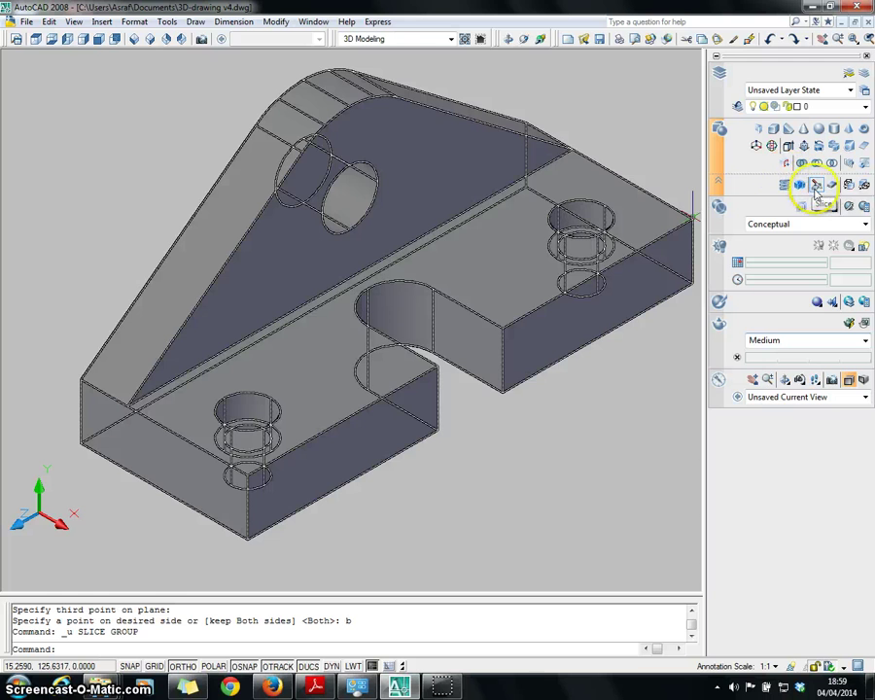
left_click(817, 186)
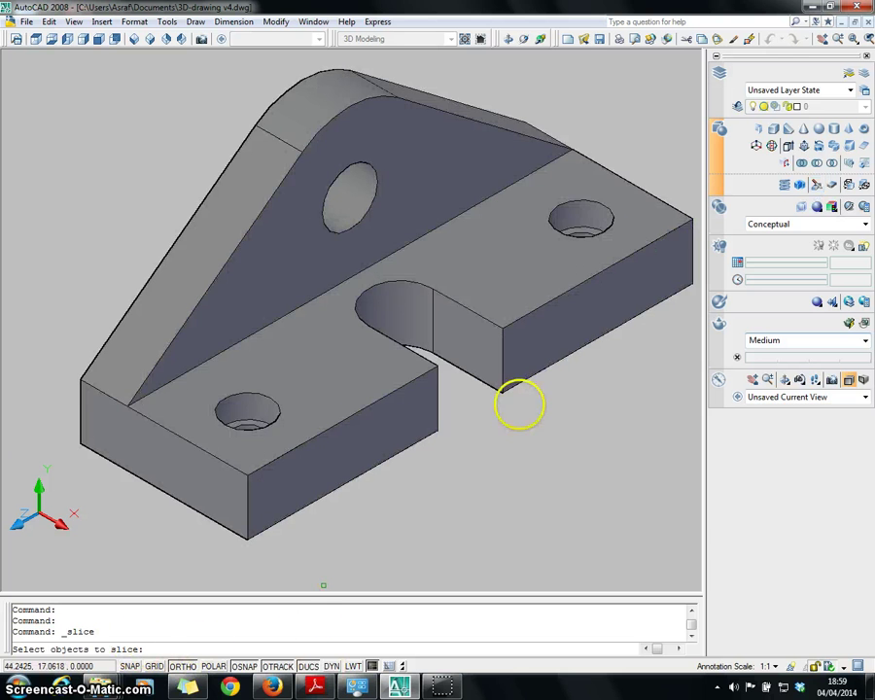
left_click(496, 257)
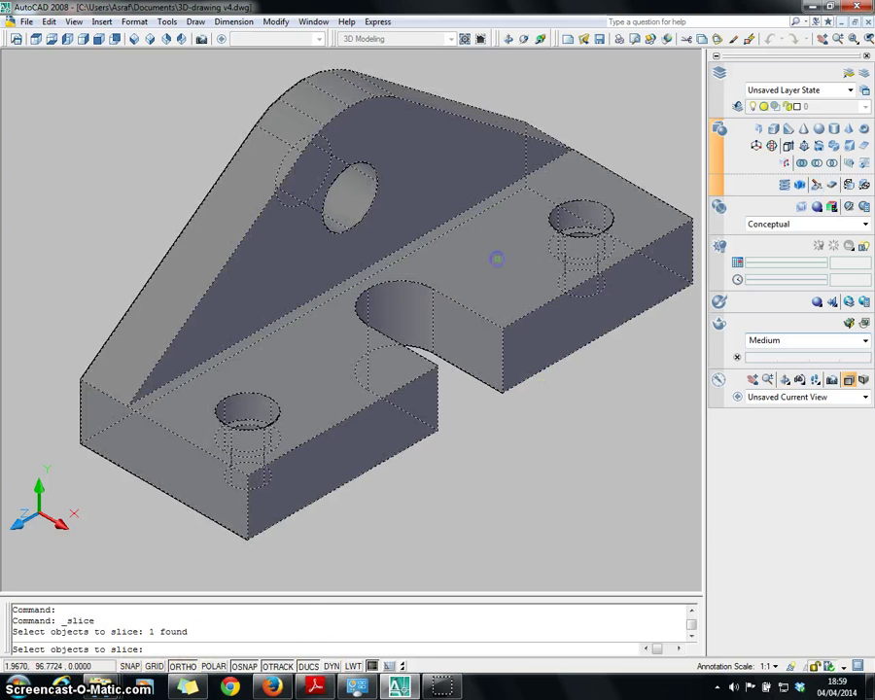
key("Return")
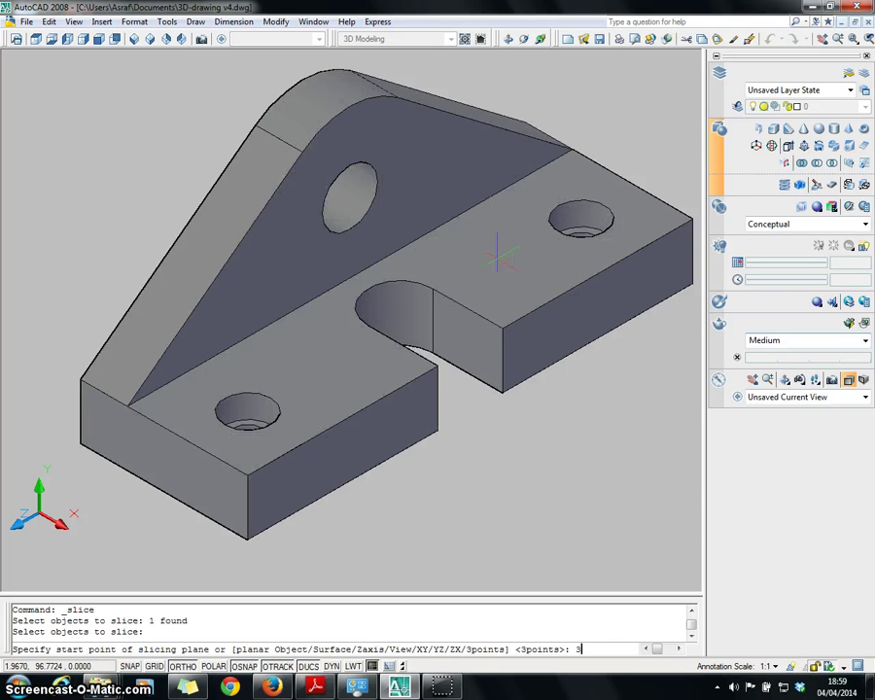
type("3")
key("Return")
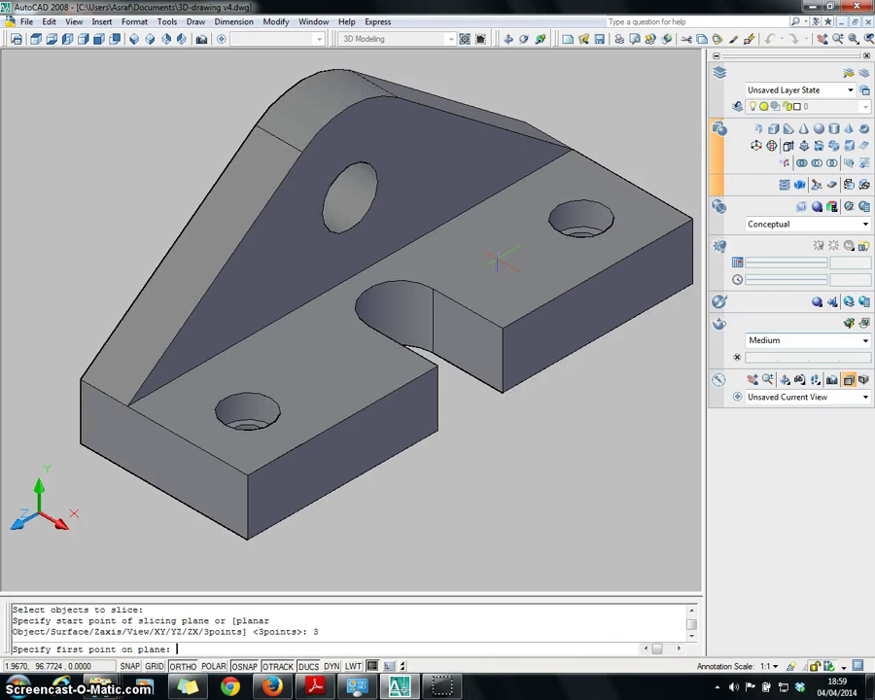
left_click(632, 185)
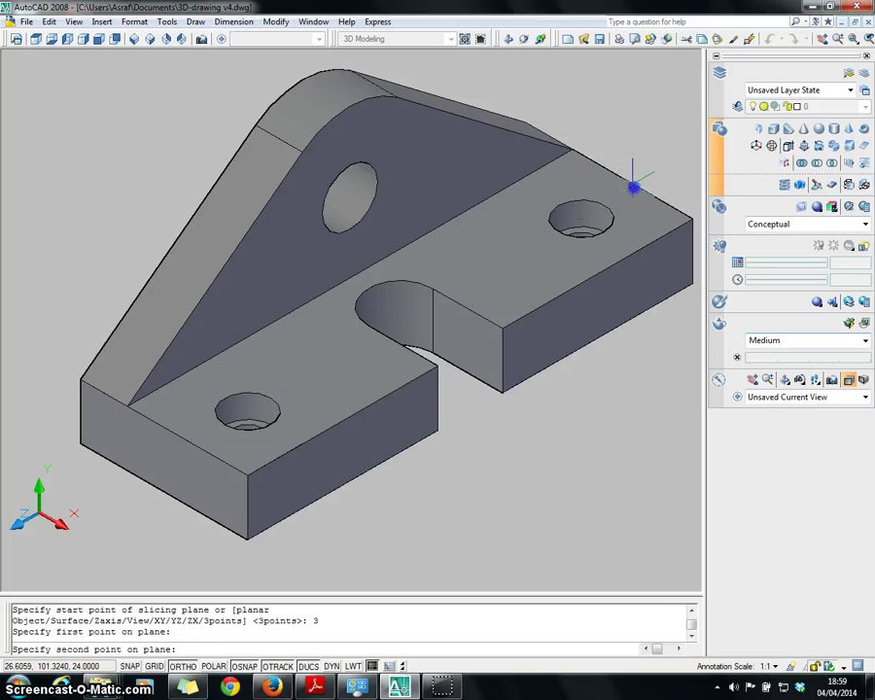
left_click(186, 441)
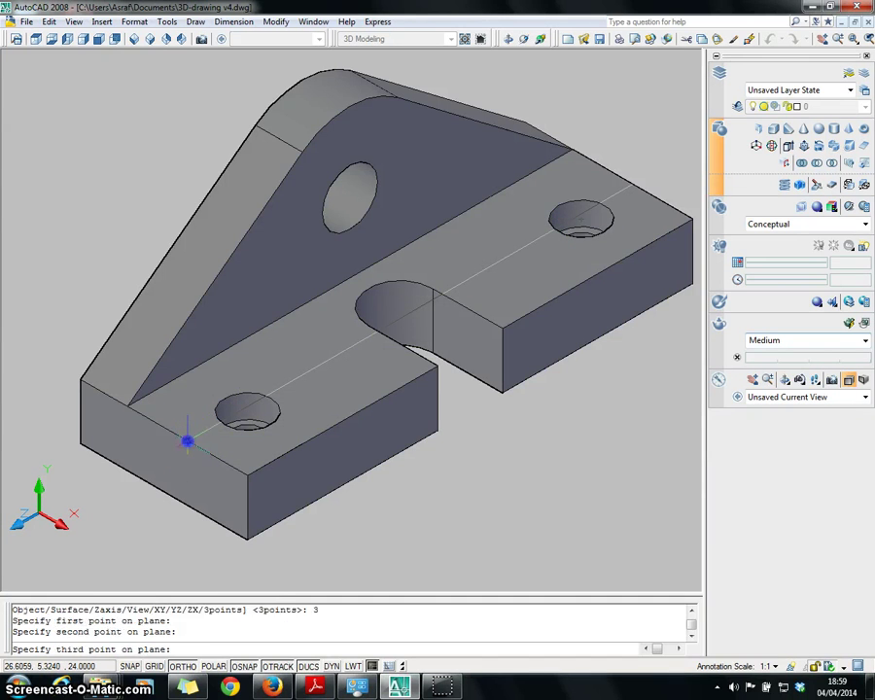
left_click(185, 502)
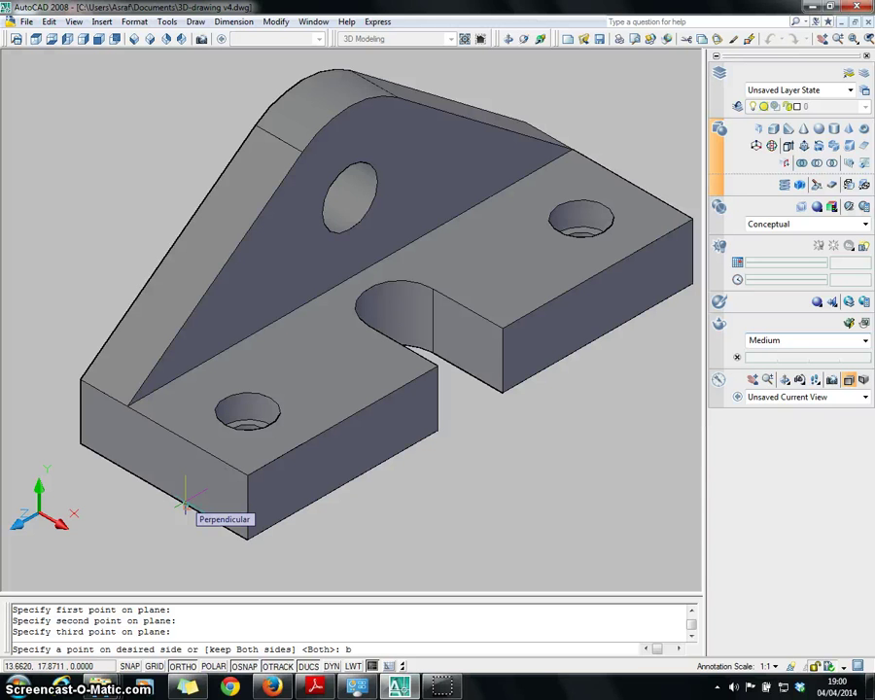
type("b")
key("Return")
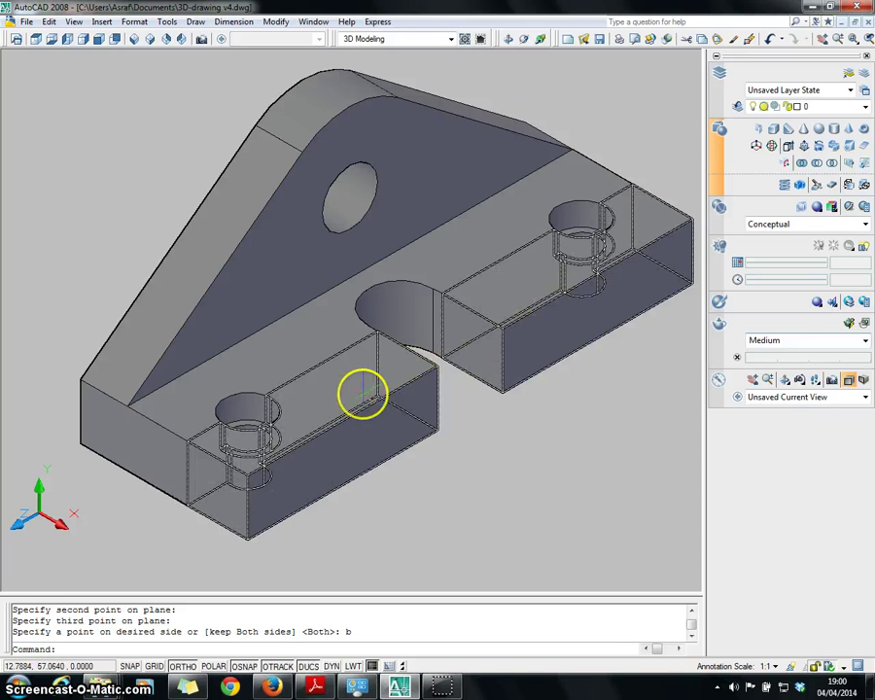
- Erase the front piece of the sliced base, and undo both the erase and the slice
left_click(349, 393)
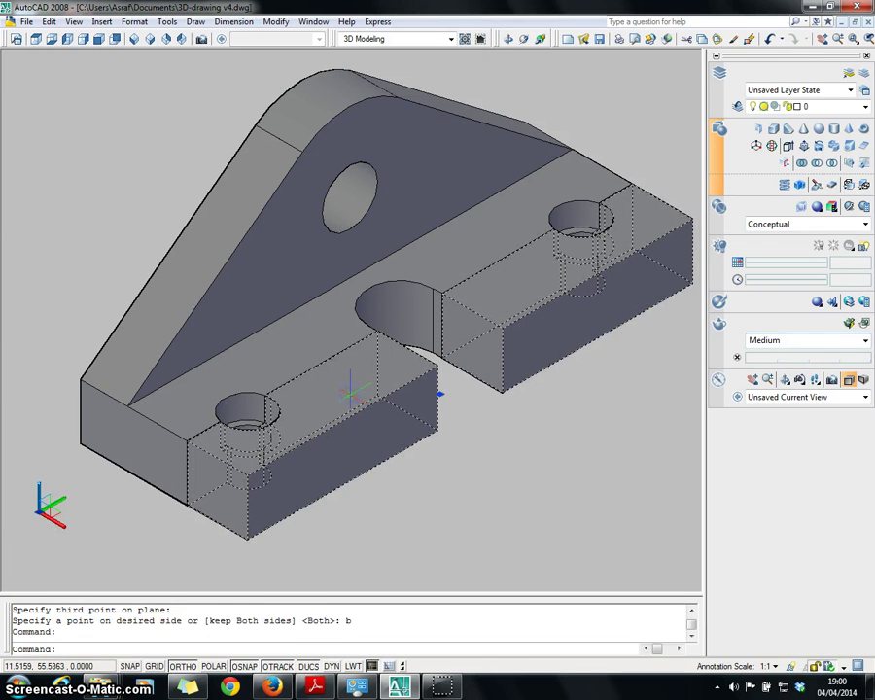
key("Delete")
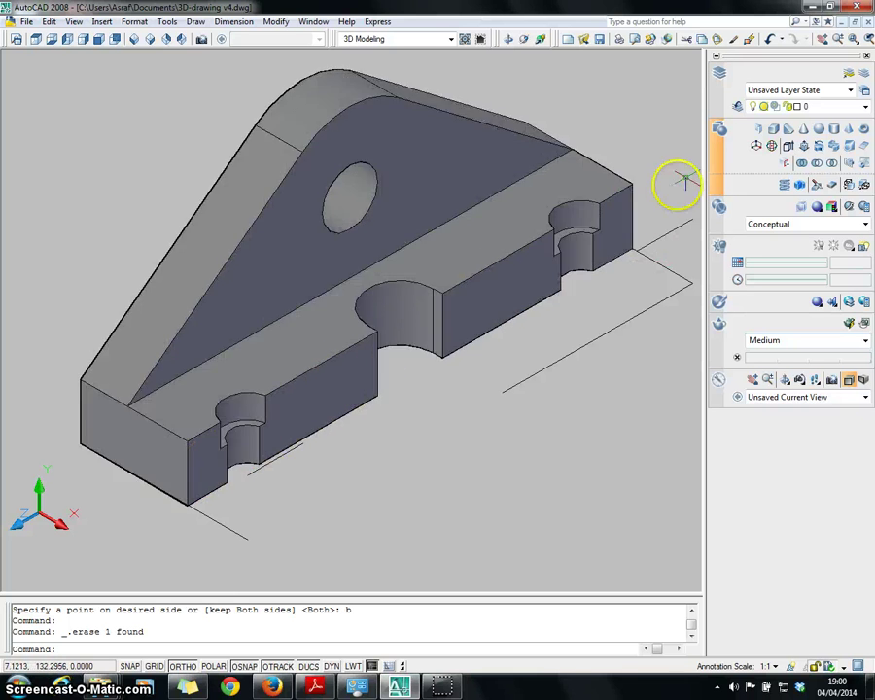
key("ctrl+z")
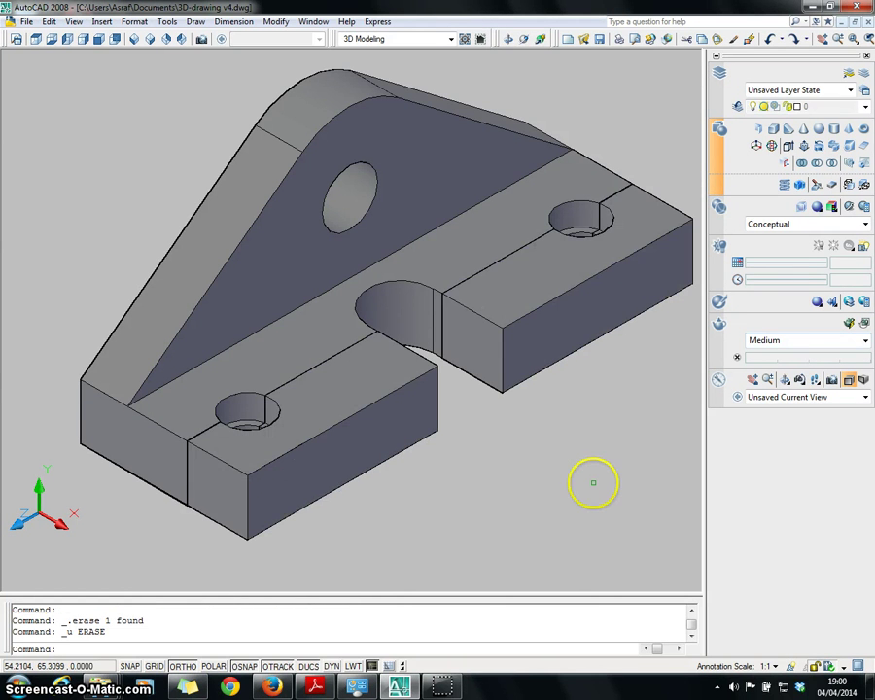
key("ctrl+z")
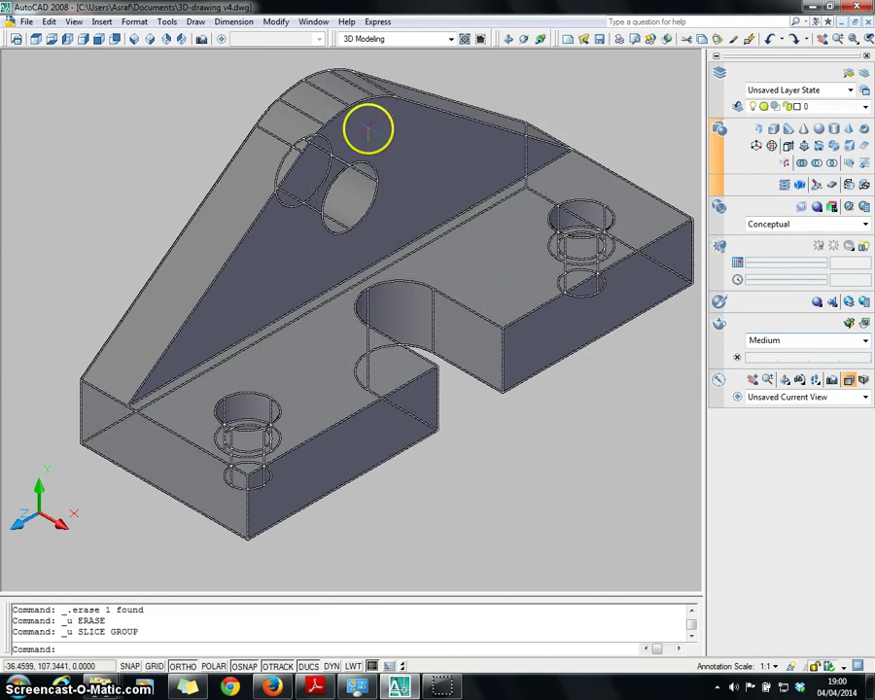
- Slice the bracket in half by three points, using the rear arc's midpoint and the upright hole's rear and front centres, keeping both sides
left_click(754, 382)
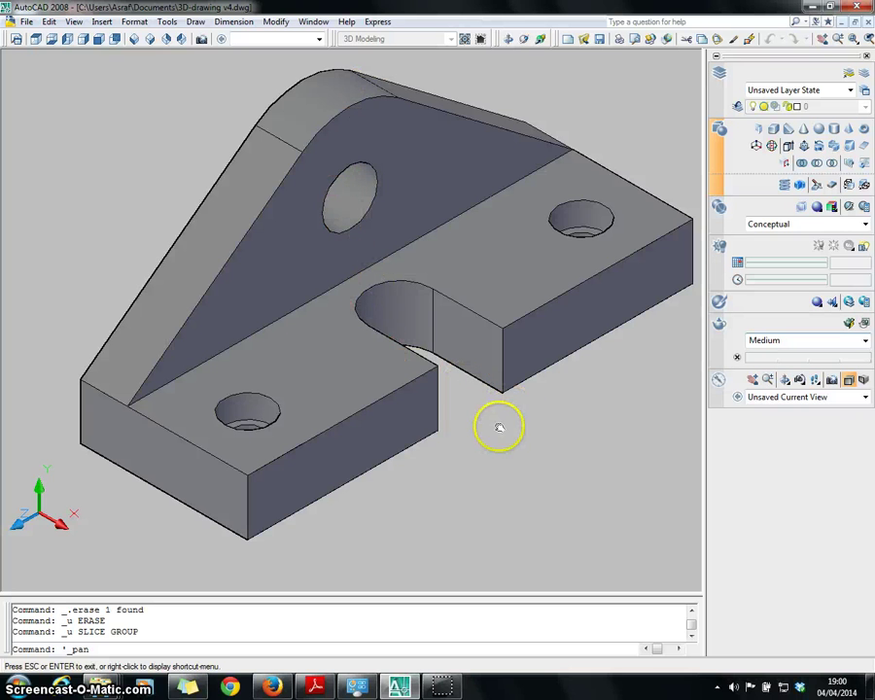
left_click(817, 186)
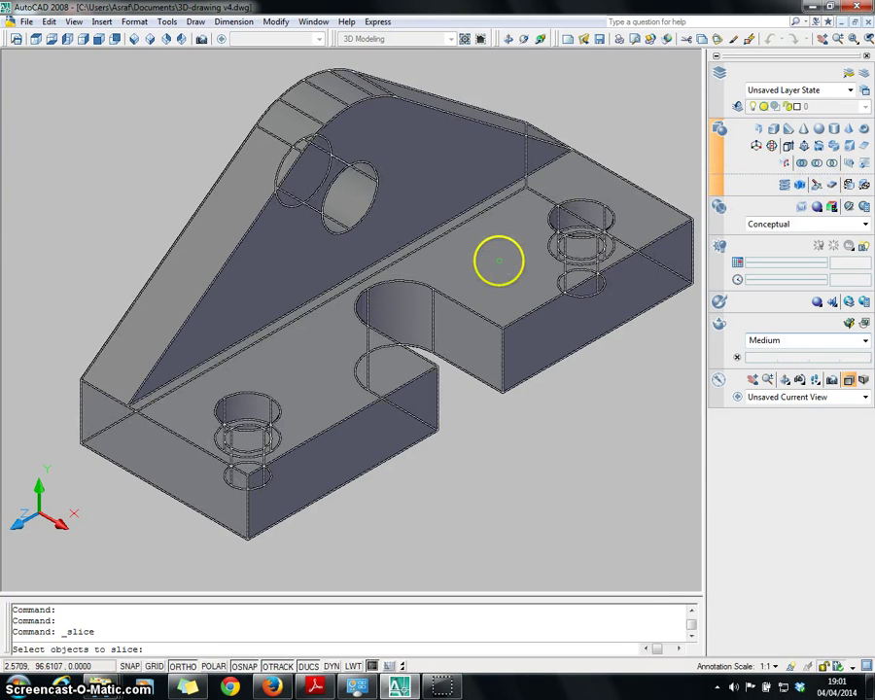
left_click(499, 260)
key("Return")
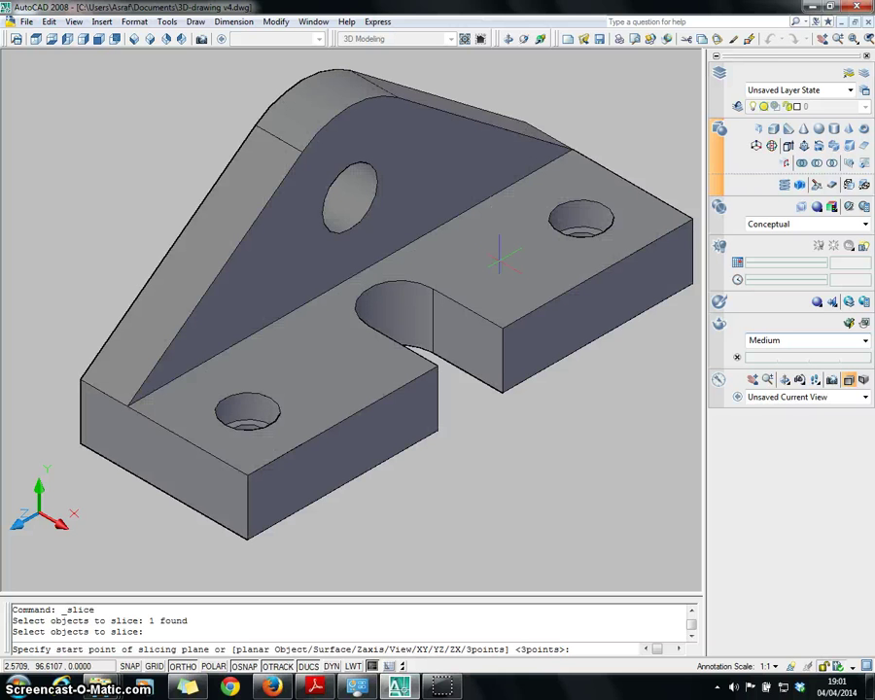
type("3")
key("Return")
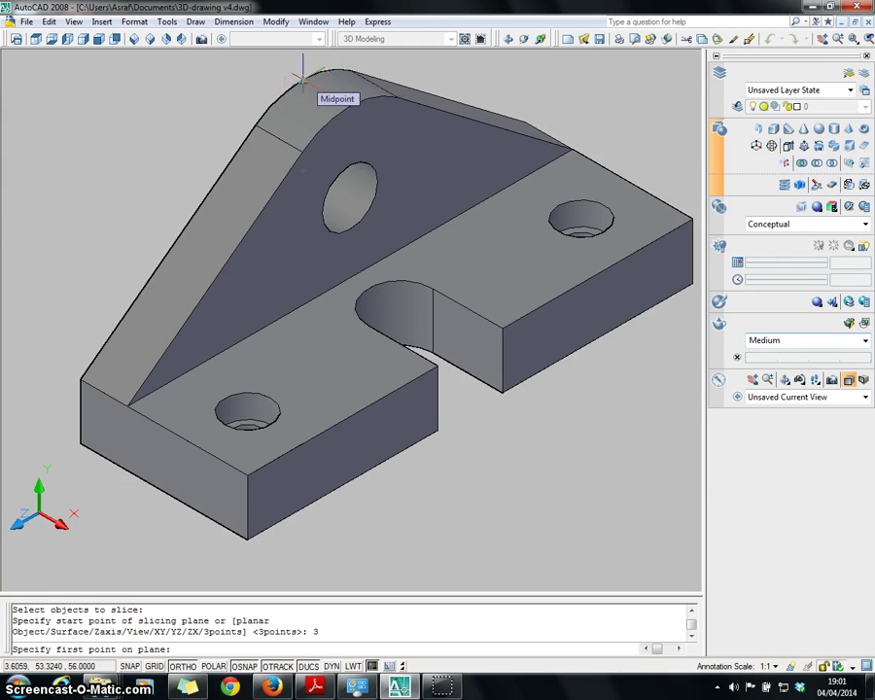
left_click(303, 76)
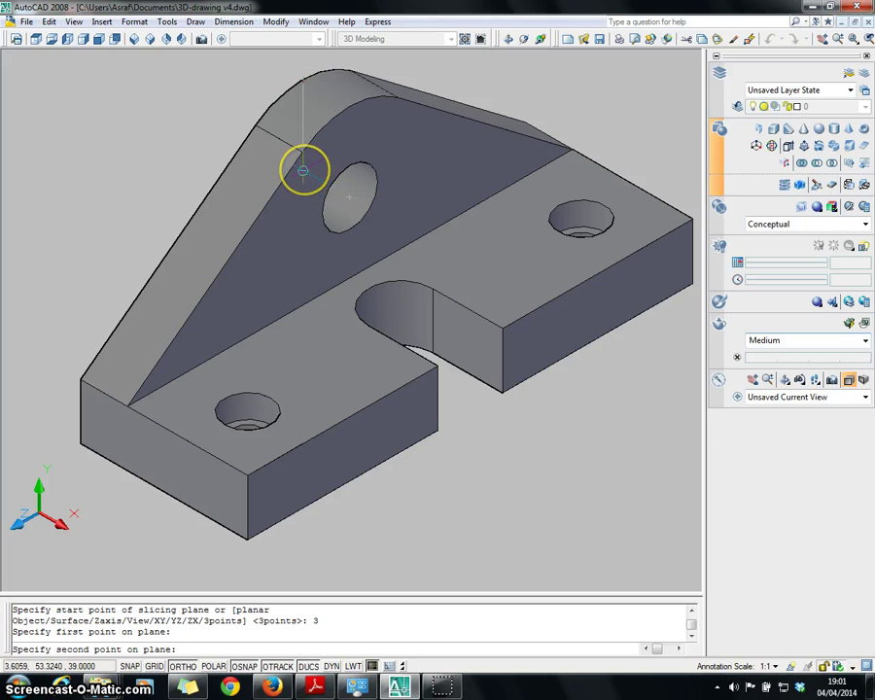
left_click(305, 171)
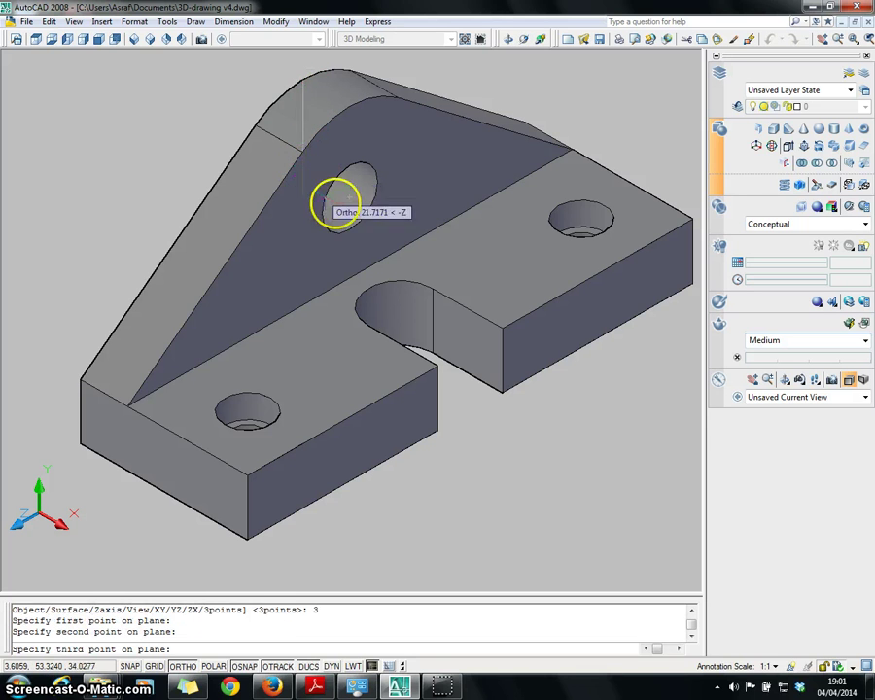
left_click(350, 197)
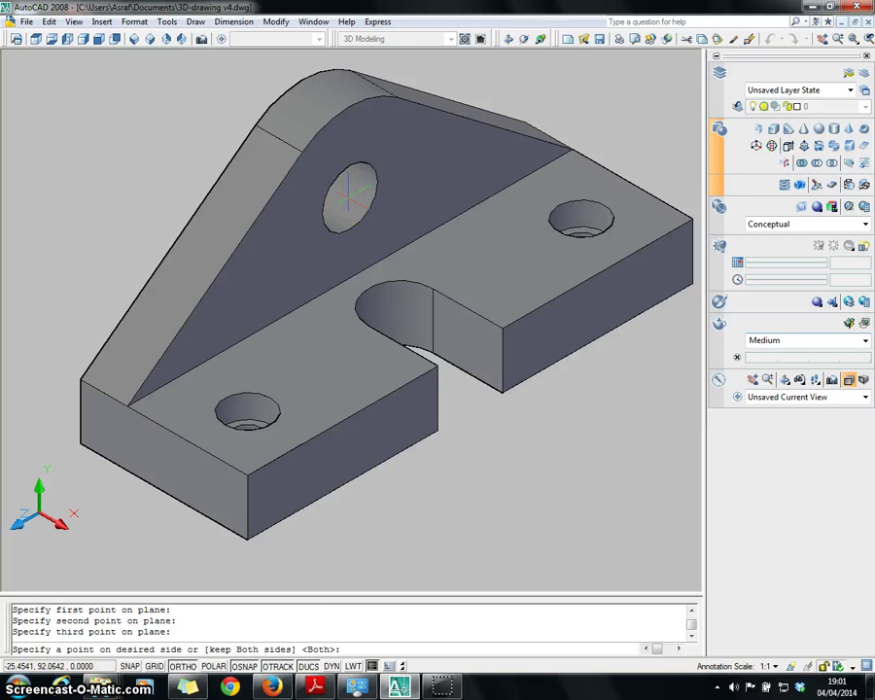
type("b")
key("Return")
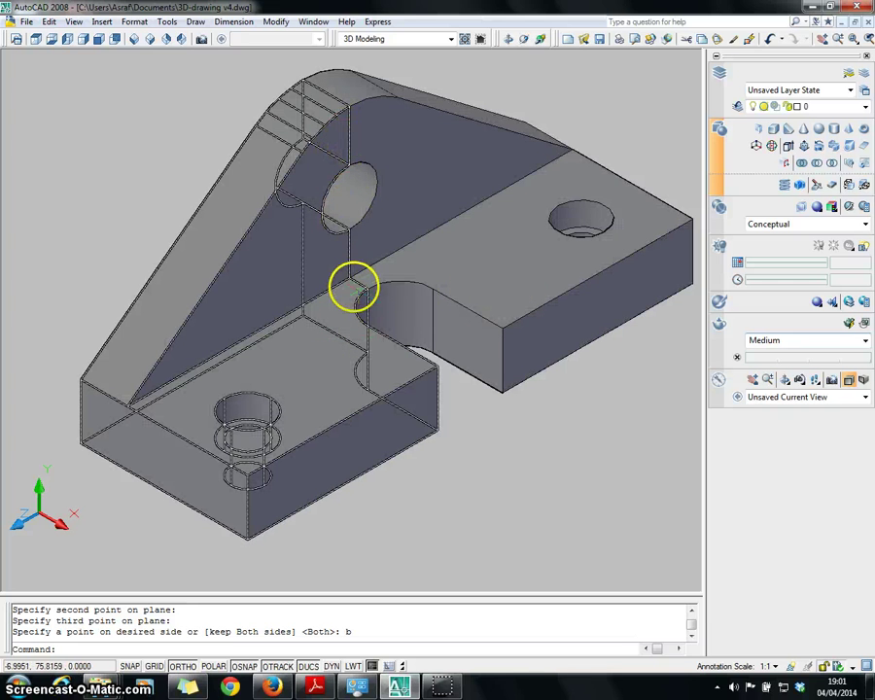
- Erase the left half of the sliced bracket and show the remaining half in the Front view
left_click(288, 383)
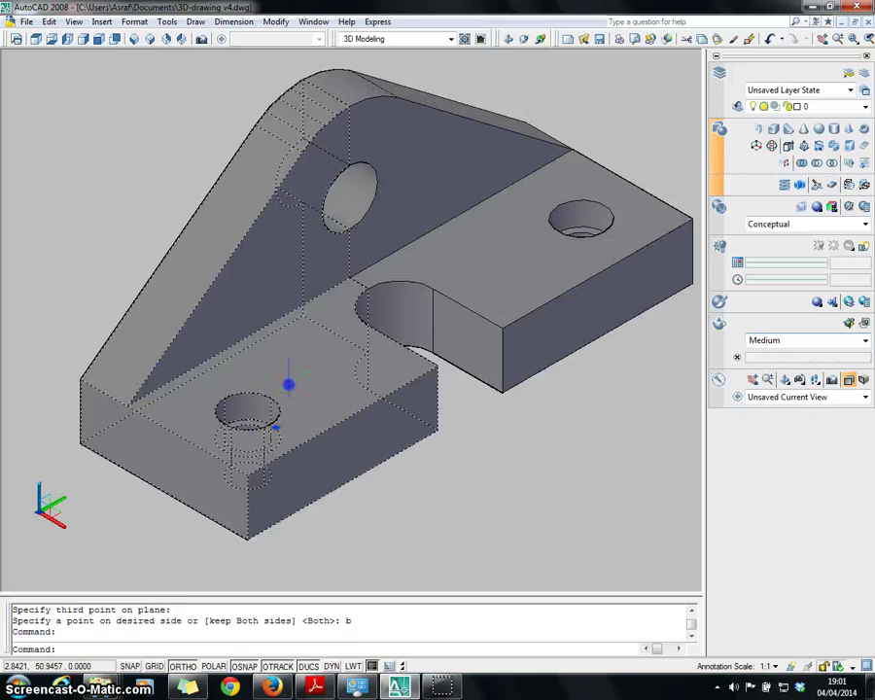
key("Delete")
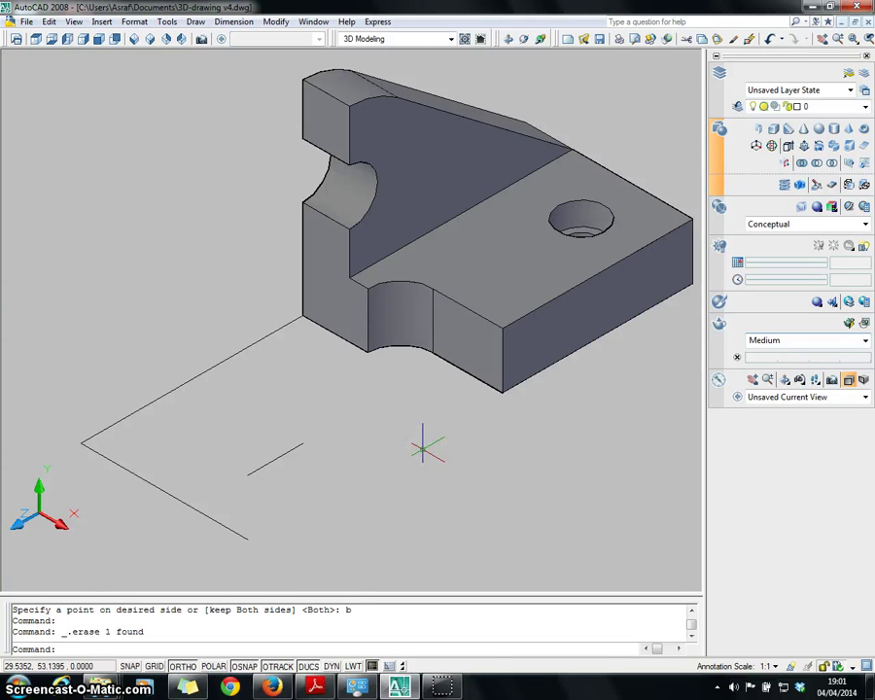
left_click(99, 39)
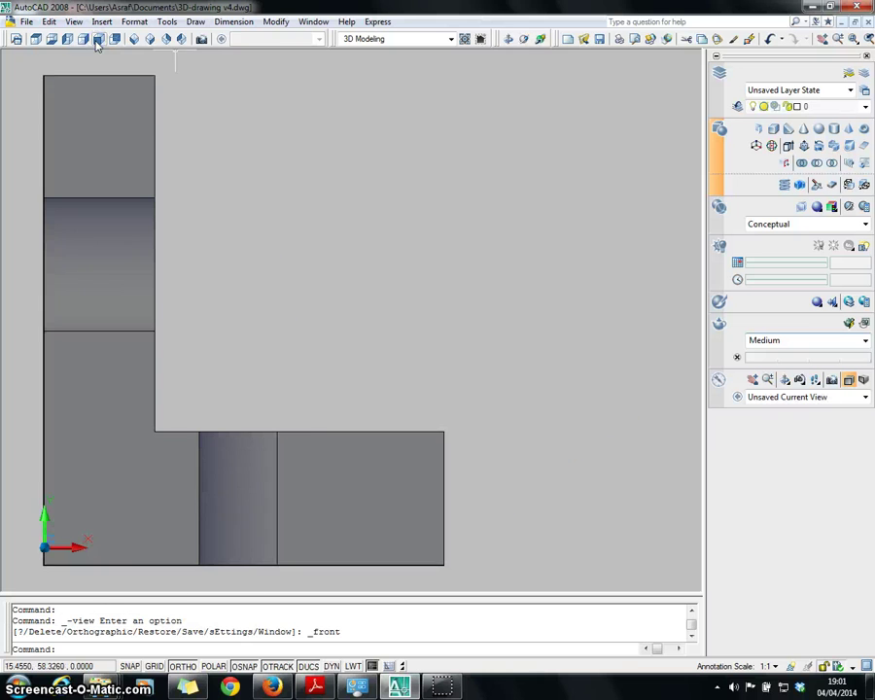
left_click(113, 157)
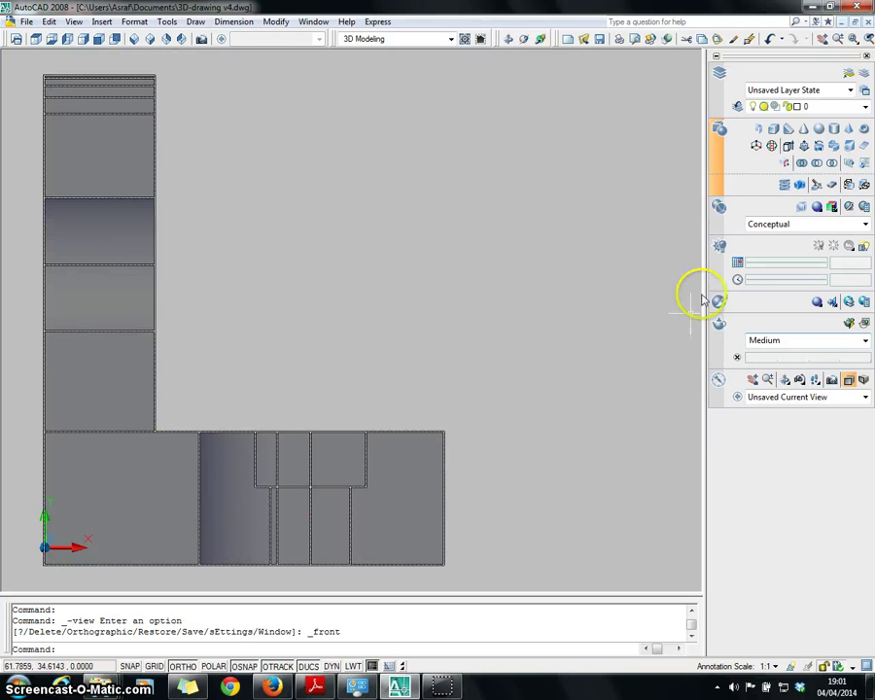
key("Escape")
- Examine the cut face in the 2D Wireframe and Conceptual visual styles, and orbit around the remaining half
left_click(807, 224)
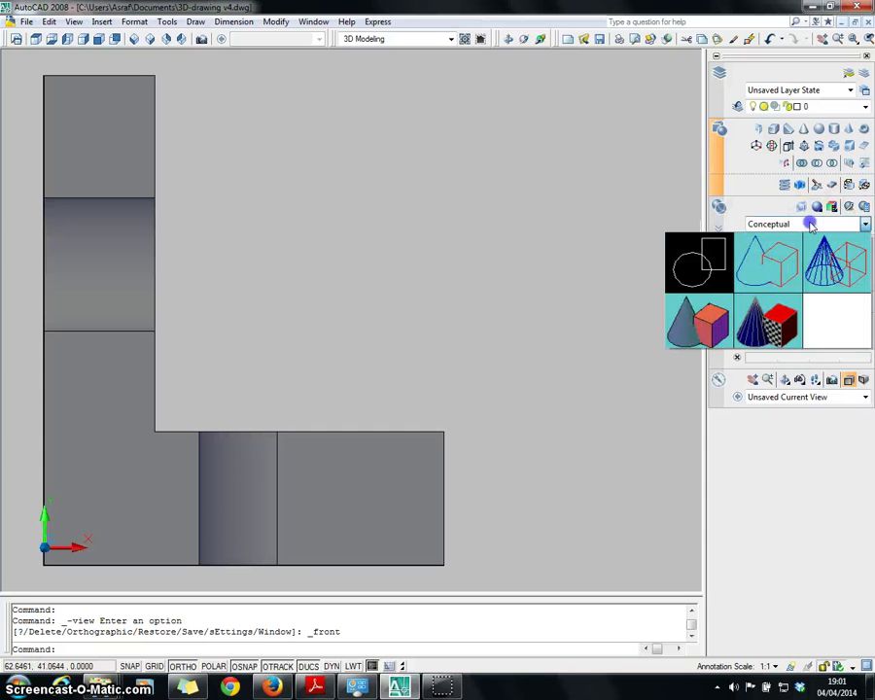
left_click(713, 258)
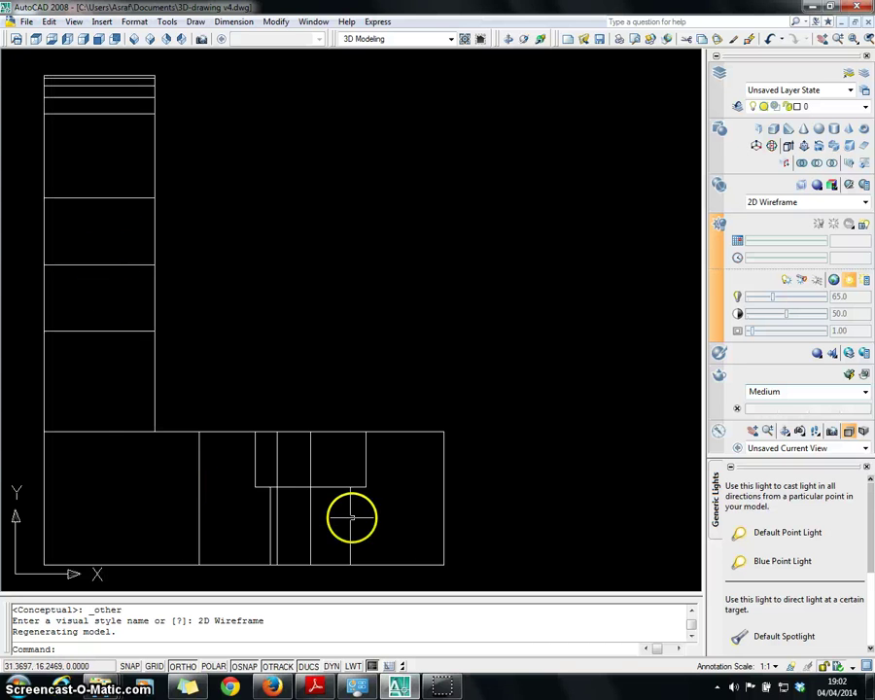
left_click(799, 202)
left_click(687, 295)
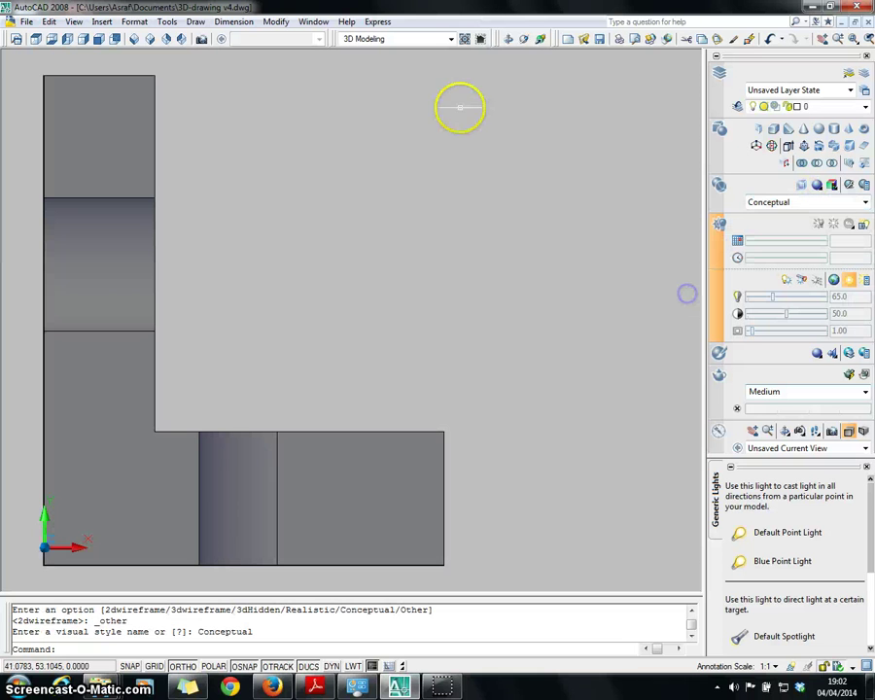
left_click(508, 39)
left_click_drag(354, 261, 316, 270)
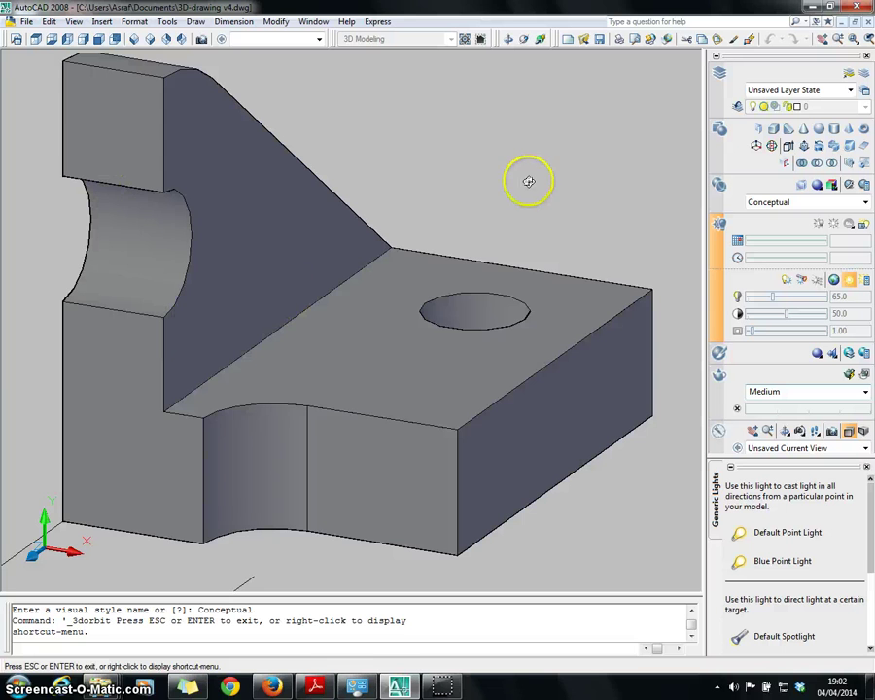
key("Escape")
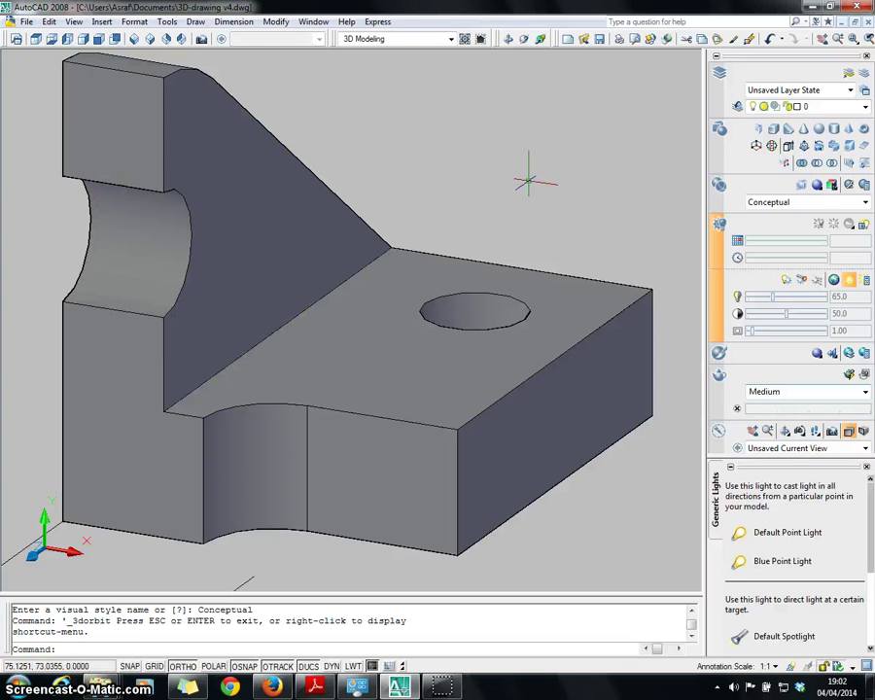
- Undo the orbit, visual style and view changes, the erase and the slice to restore the whole bracket
key("ctrl+z")
key("ctrl+z")
key("ctrl+z")
key("ctrl+z")
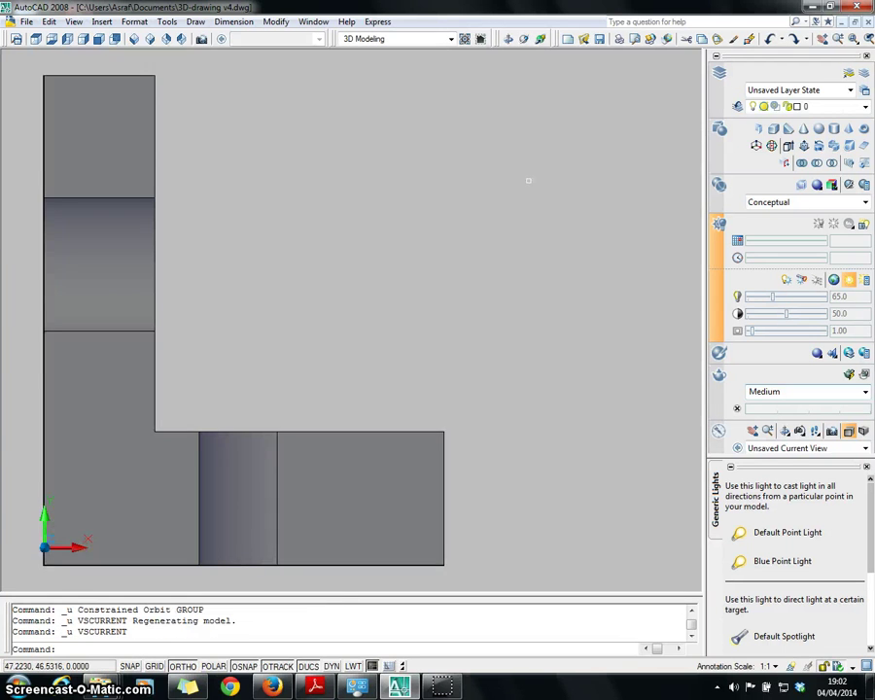
key("ctrl+z")
key("ctrl+z")
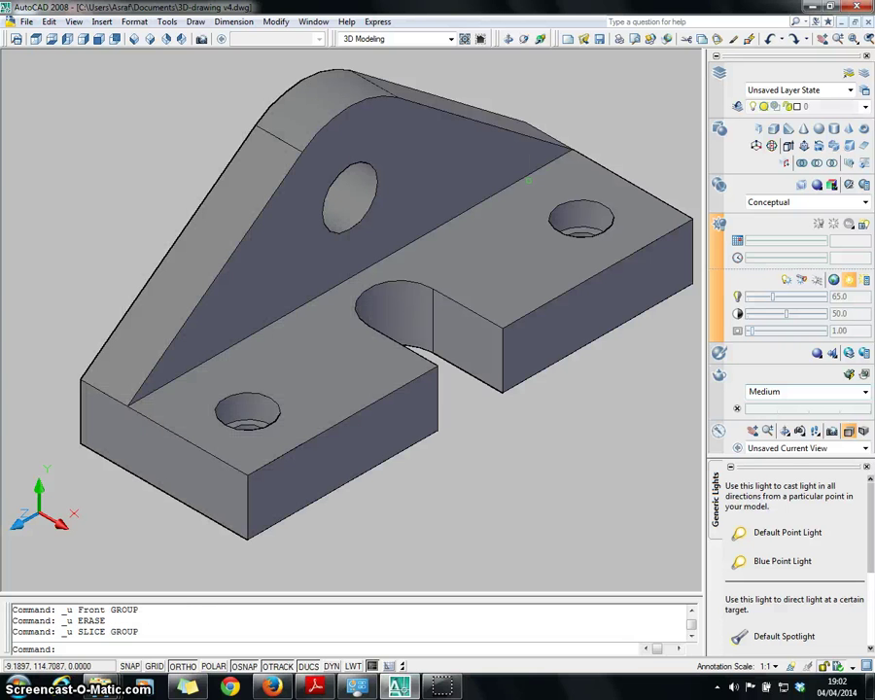
left_click(502, 215)
key("Escape")
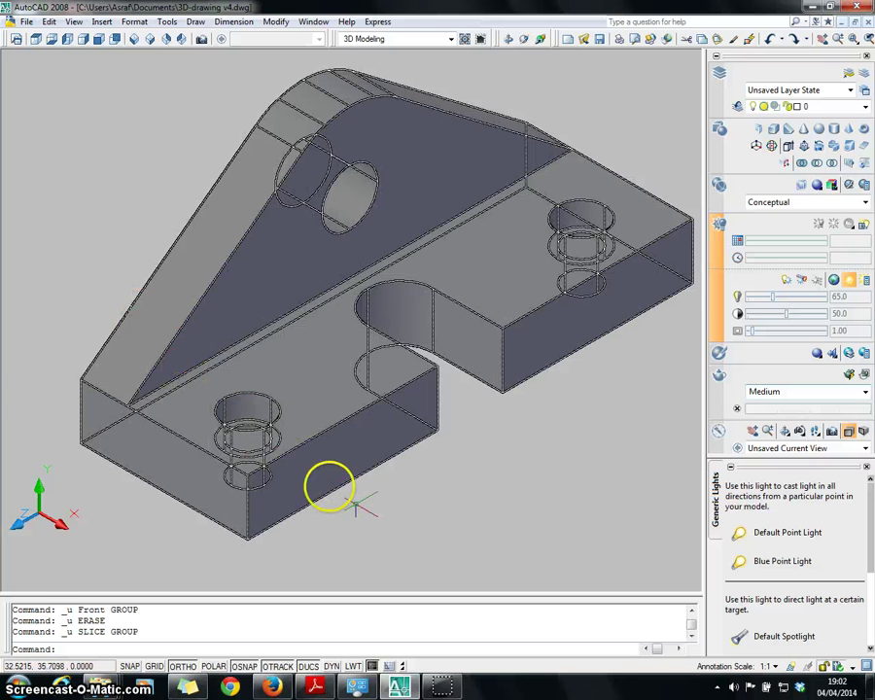
- Slice the bracket crosswise by three points through the far counterbored hole, using the front face's upper and lower edges and the upright's base, keeping both sides
left_click(444, 685)
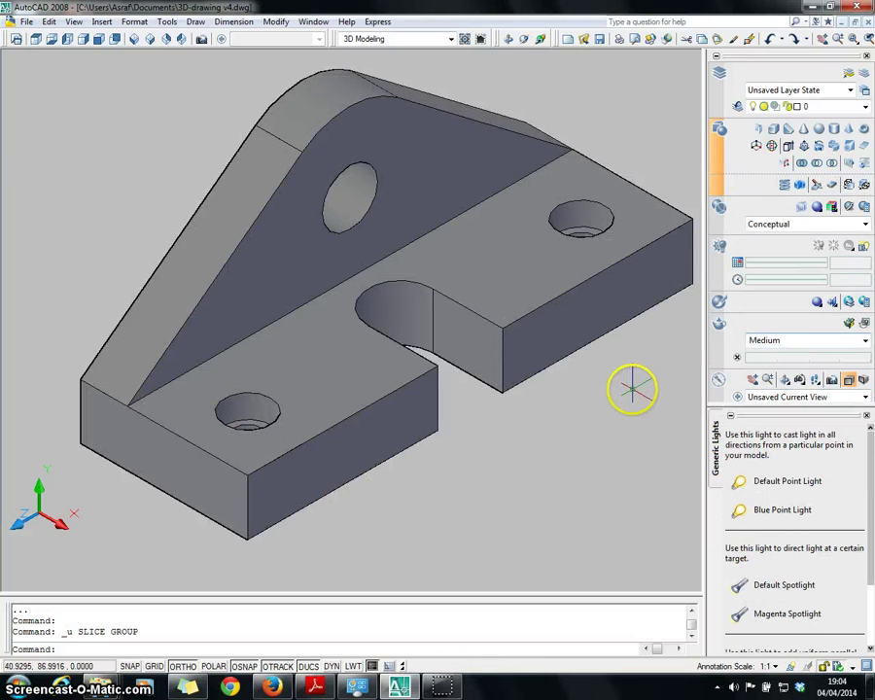
left_click(726, 210)
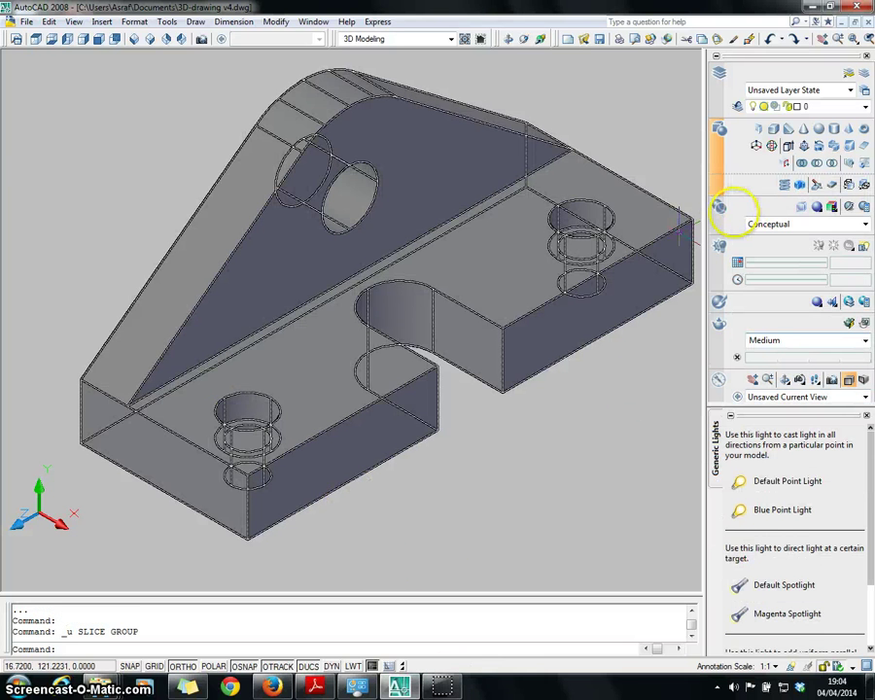
left_click(816, 187)
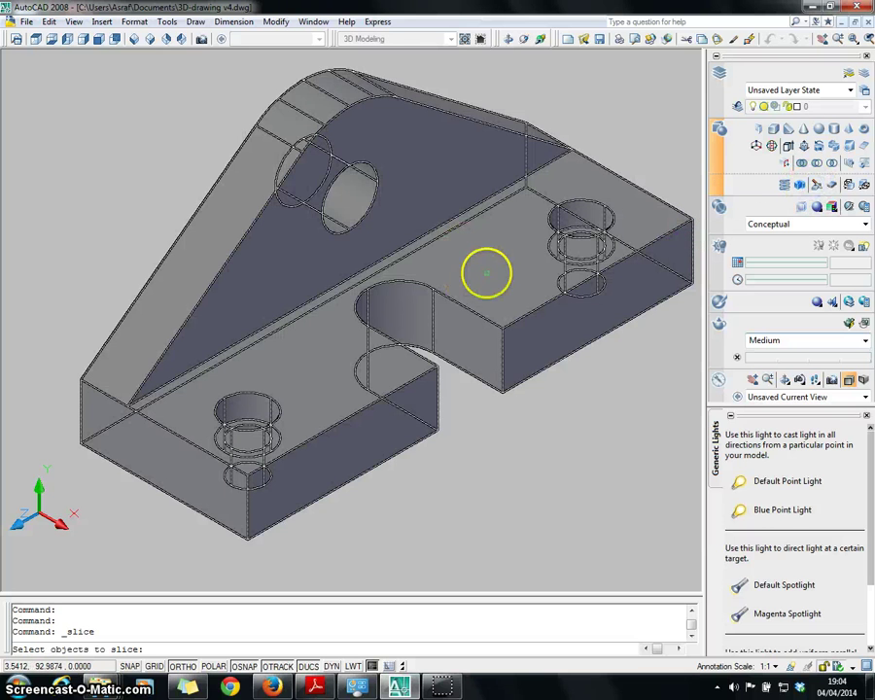
left_click(486, 274)
key("Return")
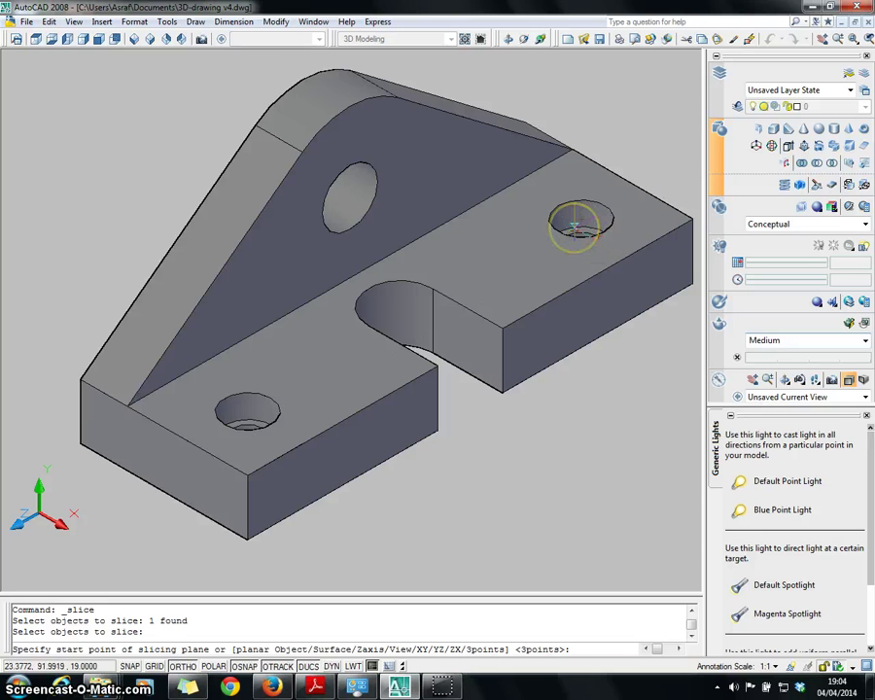
type("3")
key("Return")
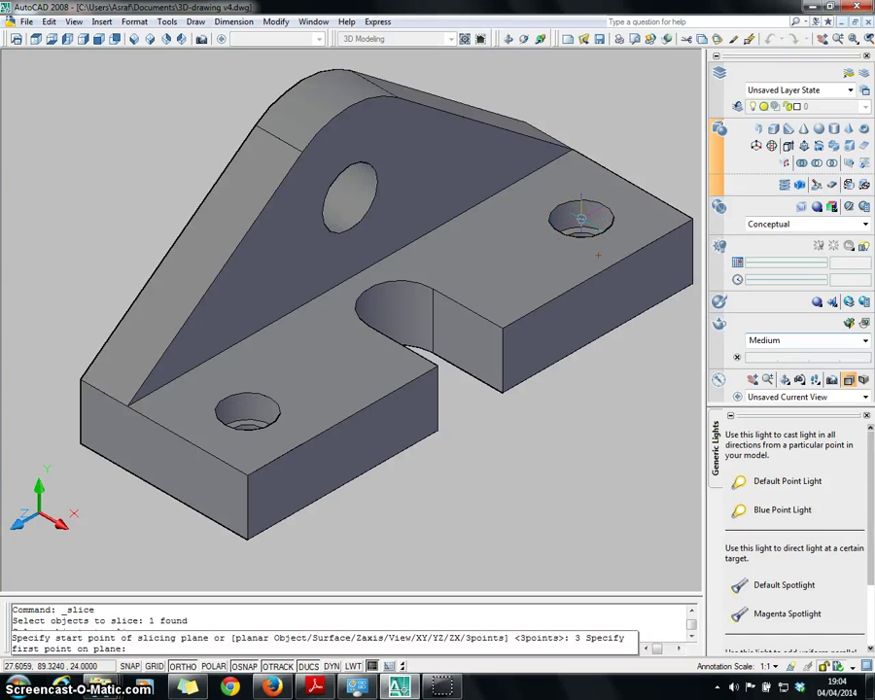
left_click(636, 251)
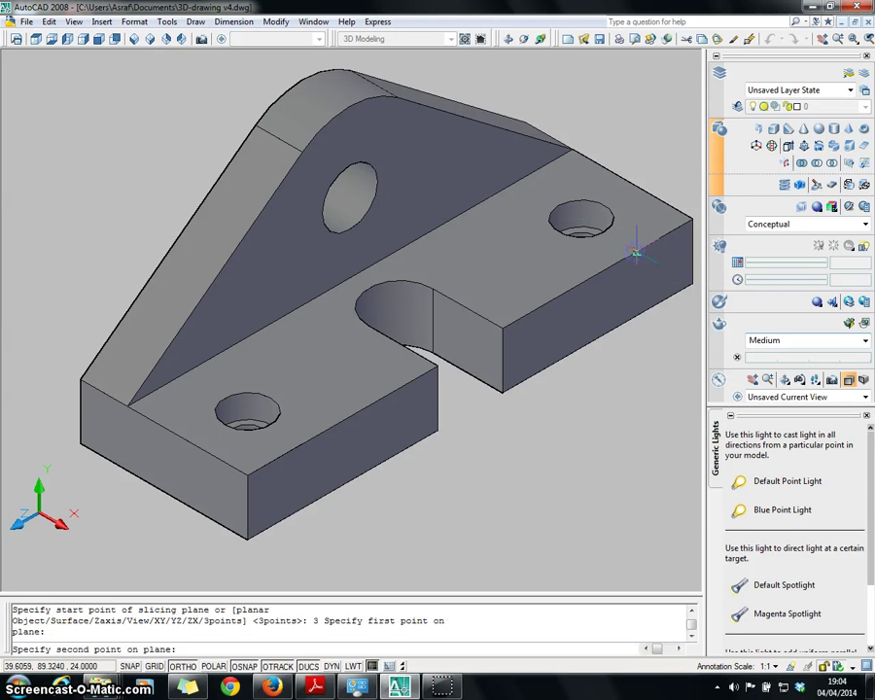
left_click(636, 316)
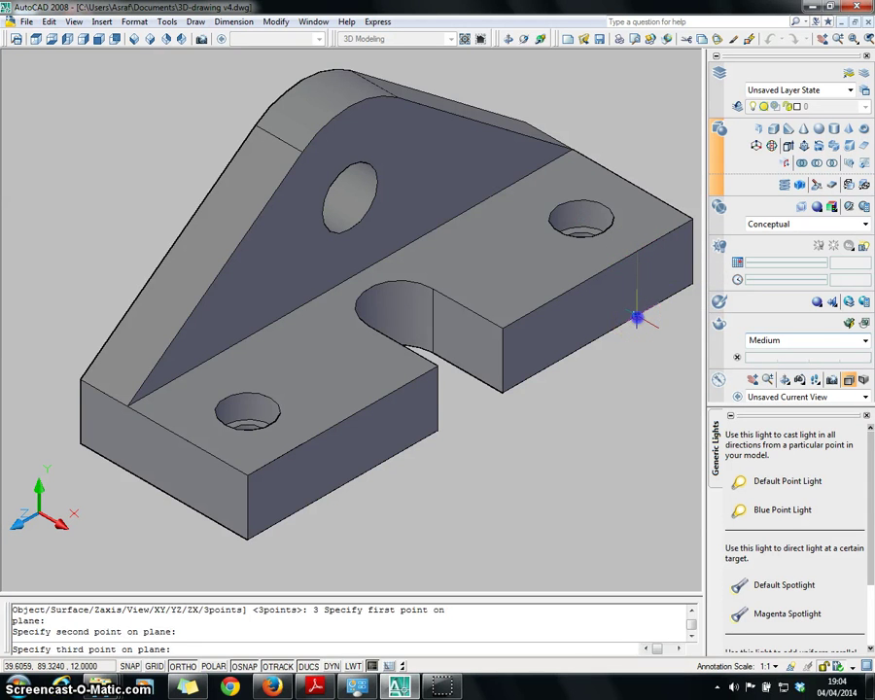
left_click(515, 181)
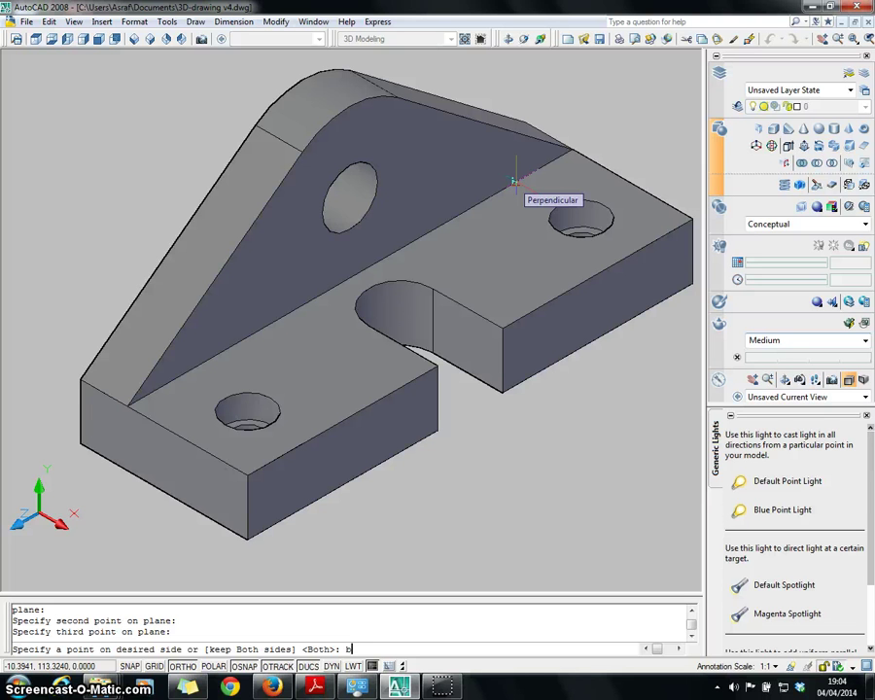
key("Return")
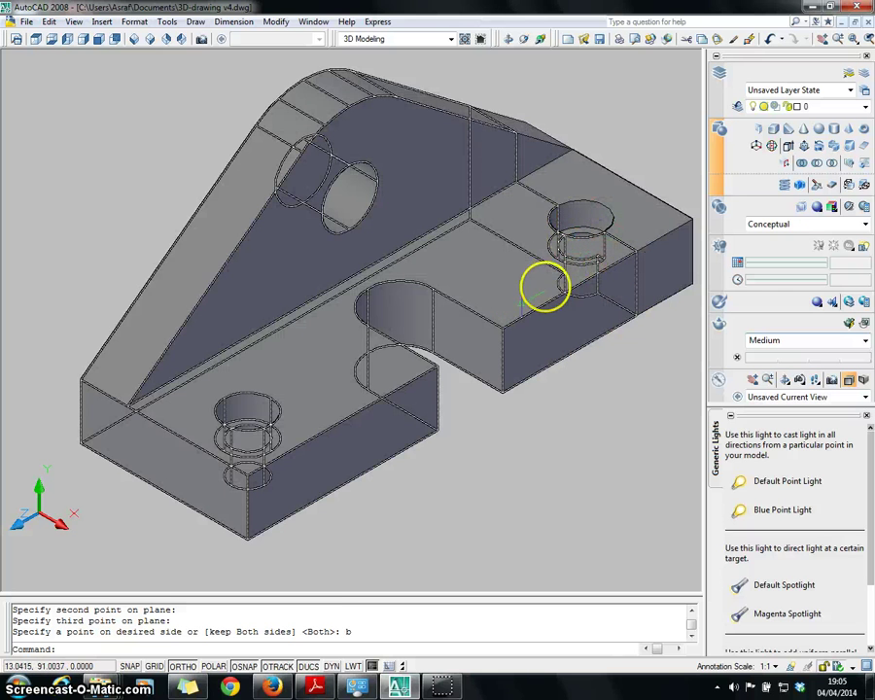
- Erase the larger sliced portion containing the upright hole, and orbit slightly around the remaining end piece to view the counterbore section
key("Escape")
key("Delete")
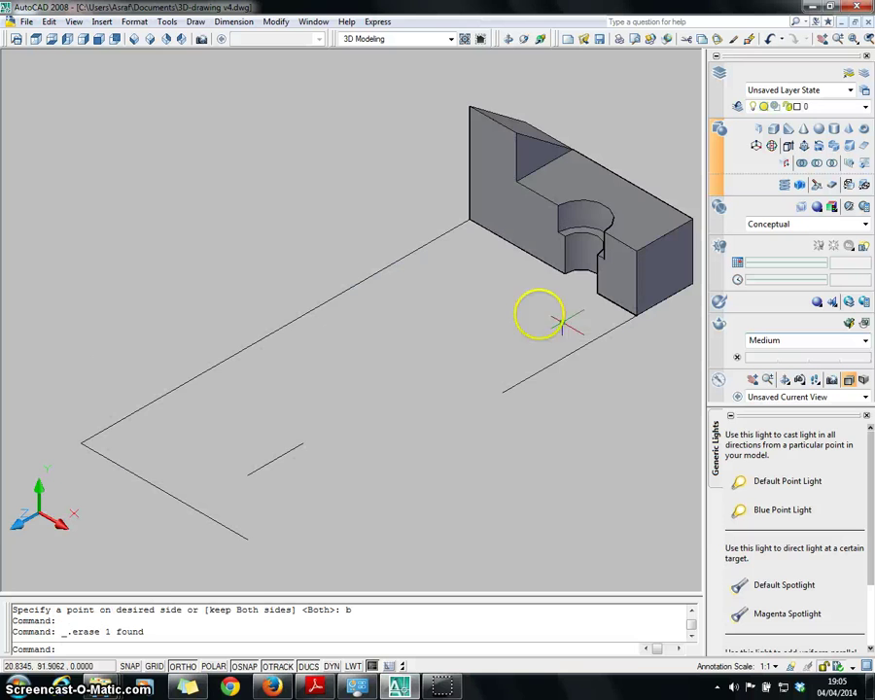
left_click(505, 38)
mouse_move(457, 141)
left_mouse_down()
mouse_move(453, 157)
mouse_move(557, 85)
mouse_move(567, 64)
mouse_move(565, 79)
mouse_move(621, 141)
mouse_move(546, 187)
mouse_move(462, 170)
mouse_move(452, 133)
left_mouse_up()
key("Escape")
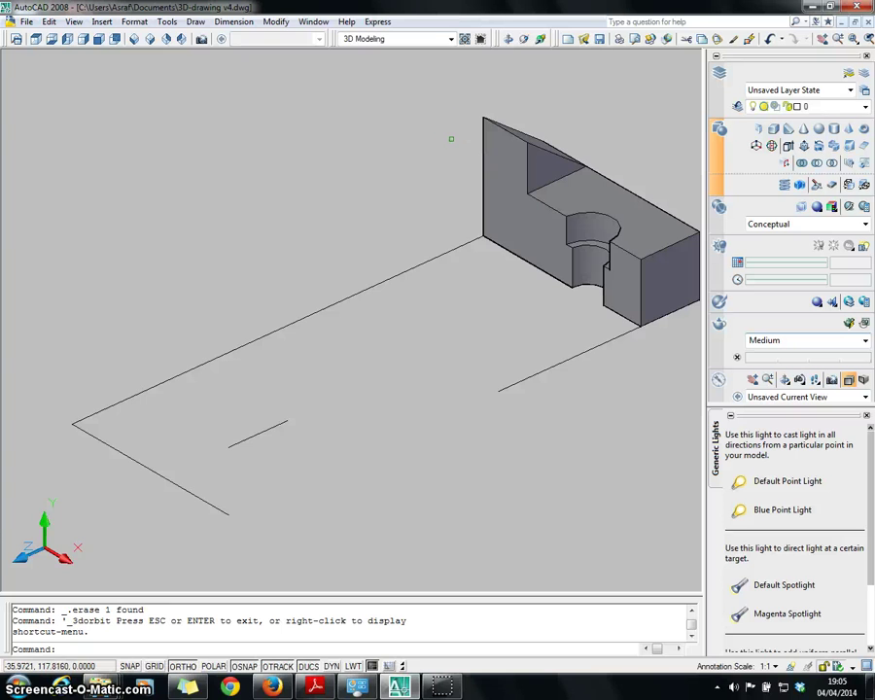
- Undo the orbit, the erase and the crosswise slice to restore the whole bracket
key("ctrl+z")
key("ctrl+z")
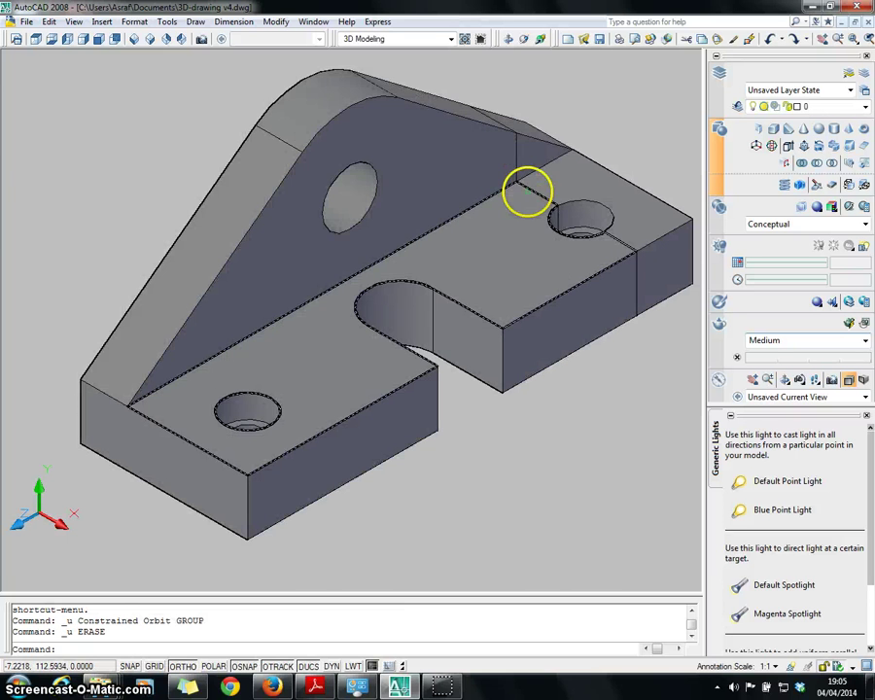
key("ctrl+z")
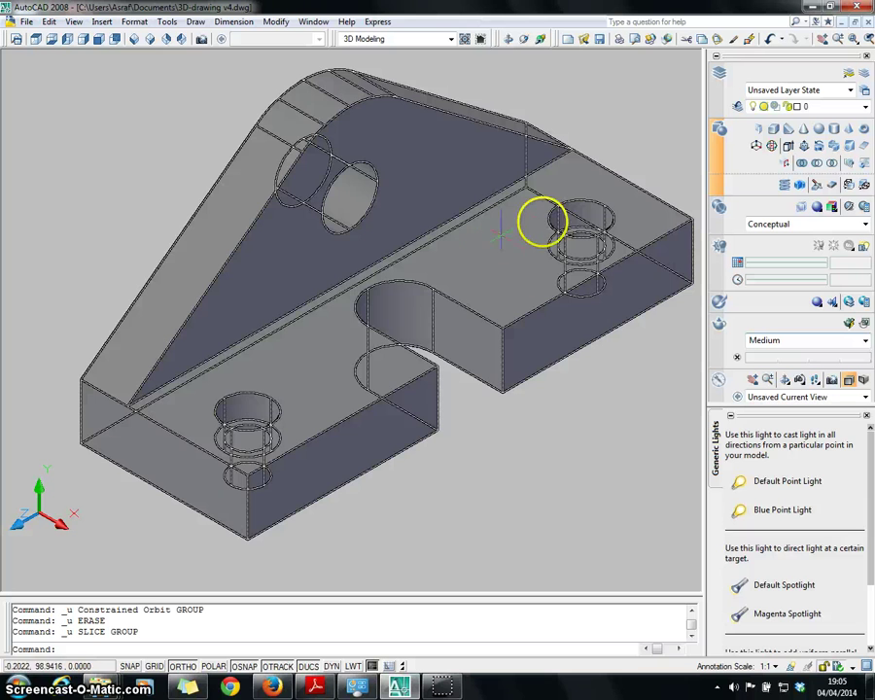
- Slice the bracket lengthwise by three points through both counterbored holes, using both end faces' upper edges and the near end's lower edge
left_click(818, 206)
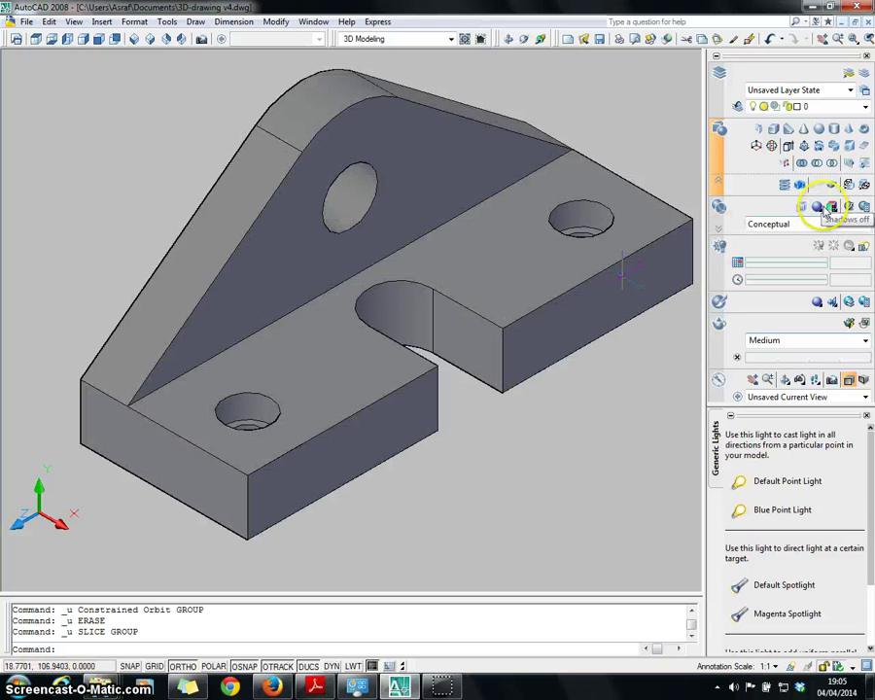
left_click(814, 185)
left_click(493, 273)
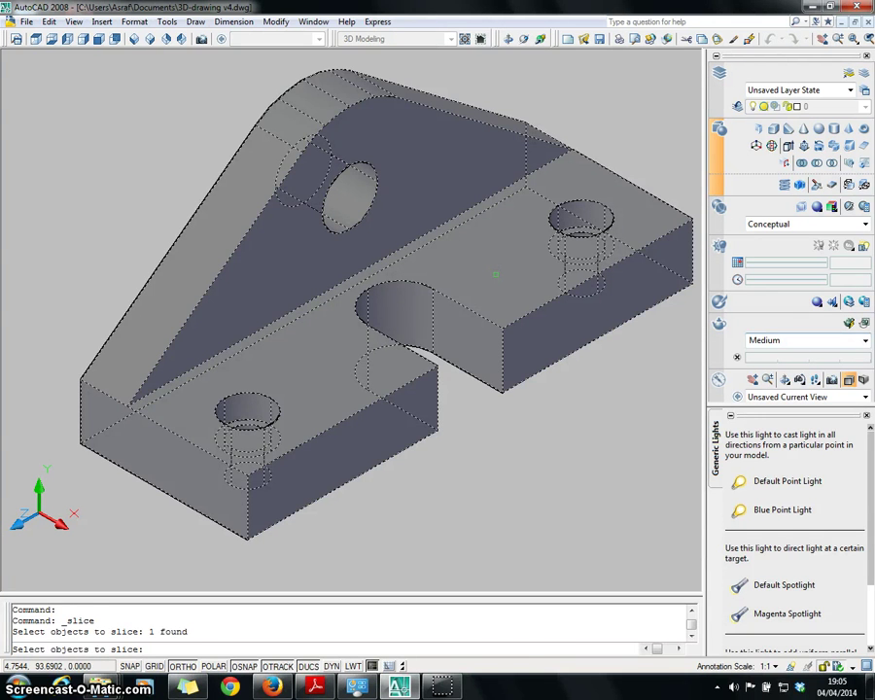
key("Return")
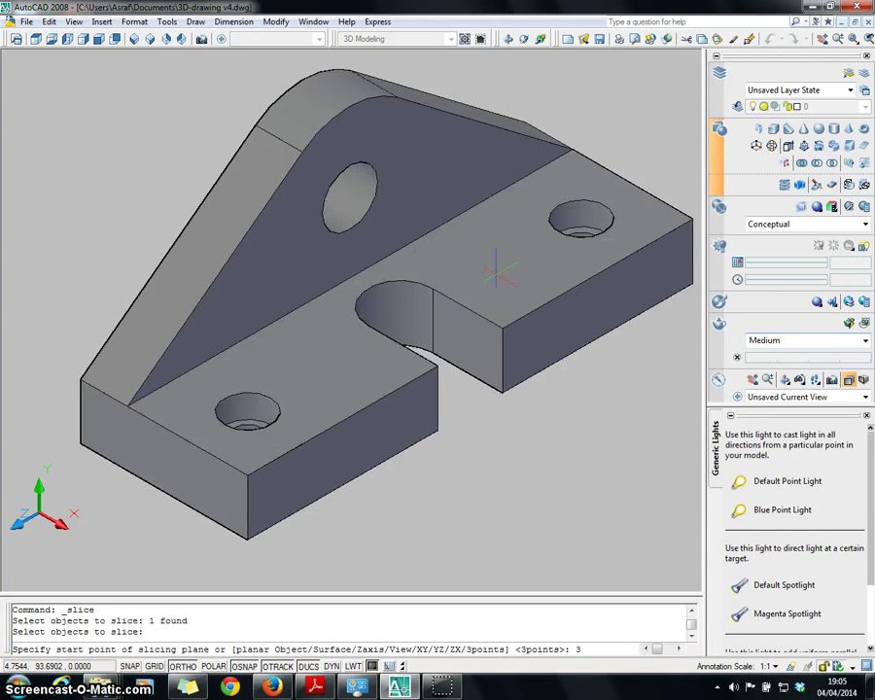
key("Return")
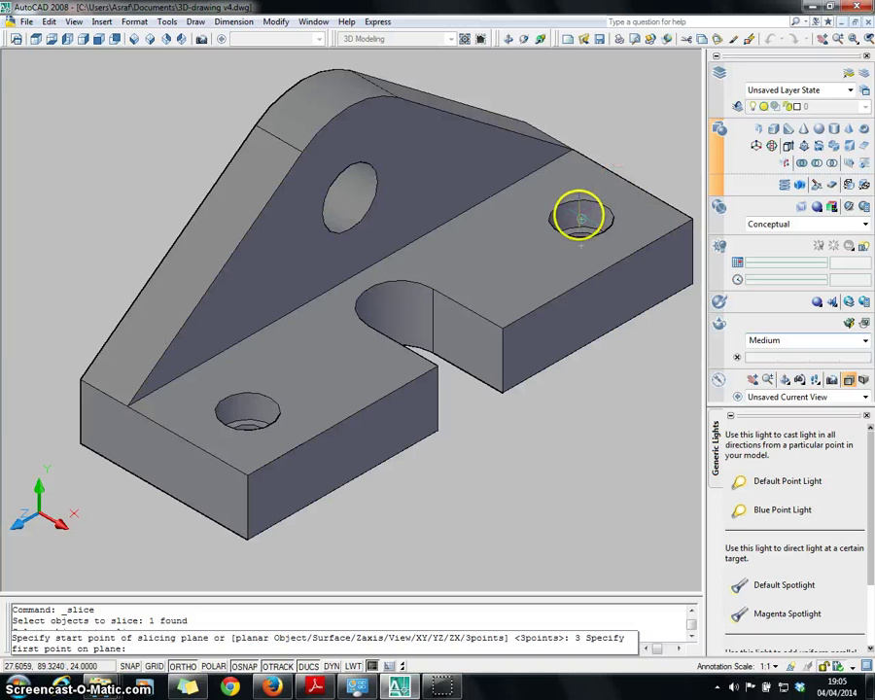
left_click(634, 185)
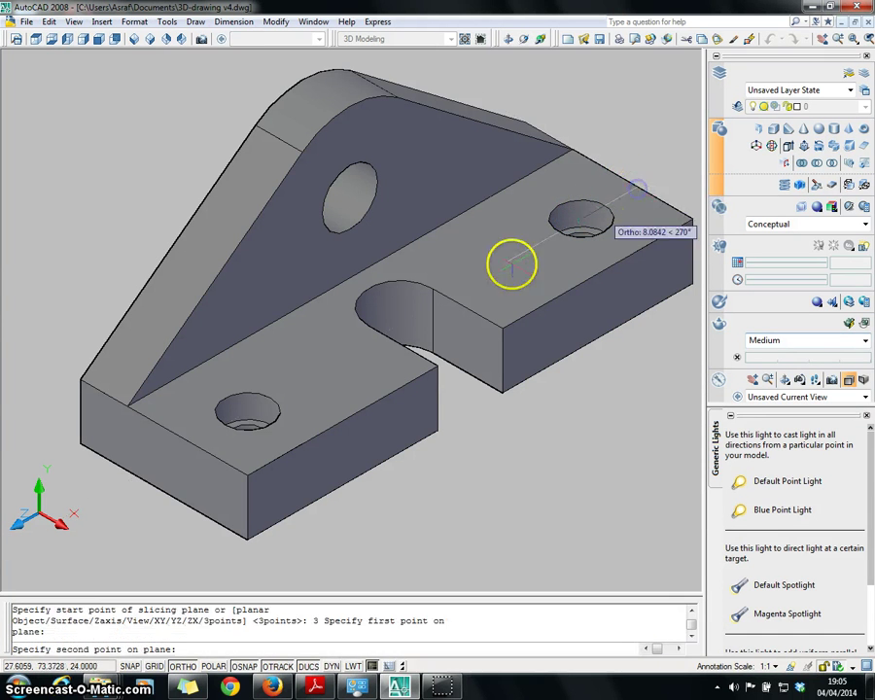
left_click(187, 442)
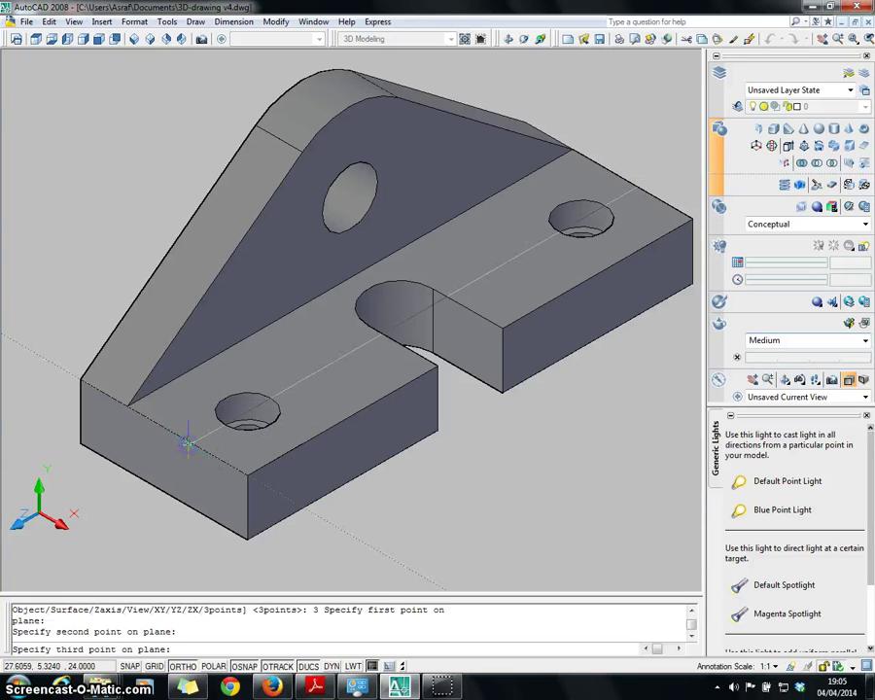
left_click(189, 506)
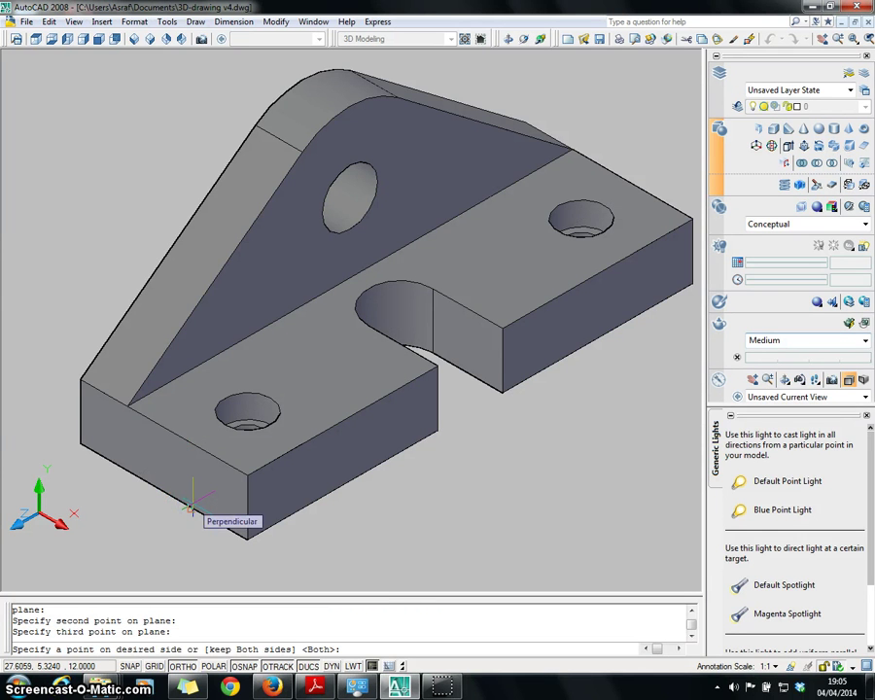
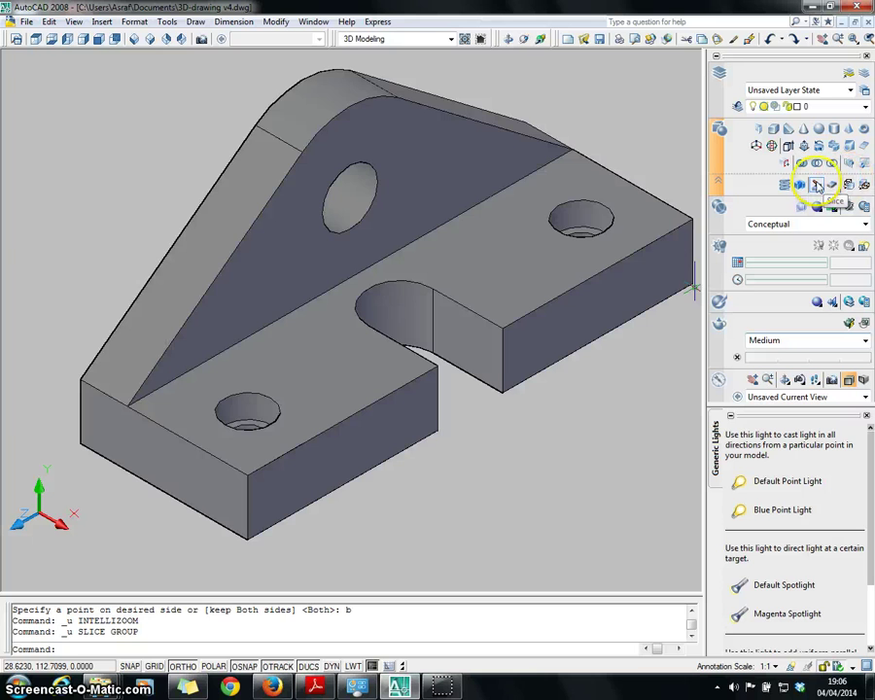
- Slice the whole bracket lengthwise again by three points aligned with both counterbored holes, picking upper edges at both ends and the near lower edge, keeping both sides
left_click(561, 228)
key("Return")
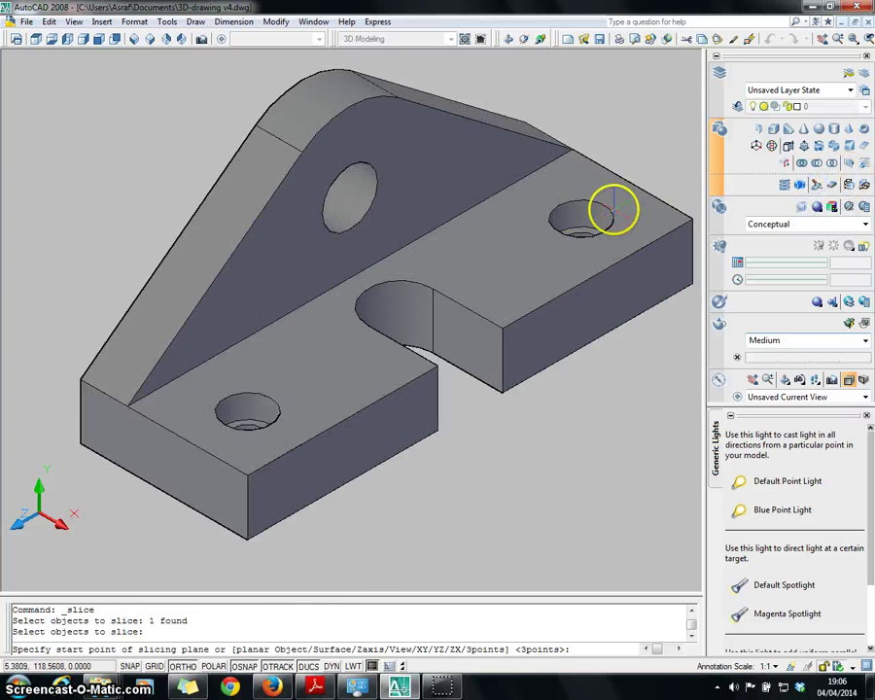
type("3")
key("Return")
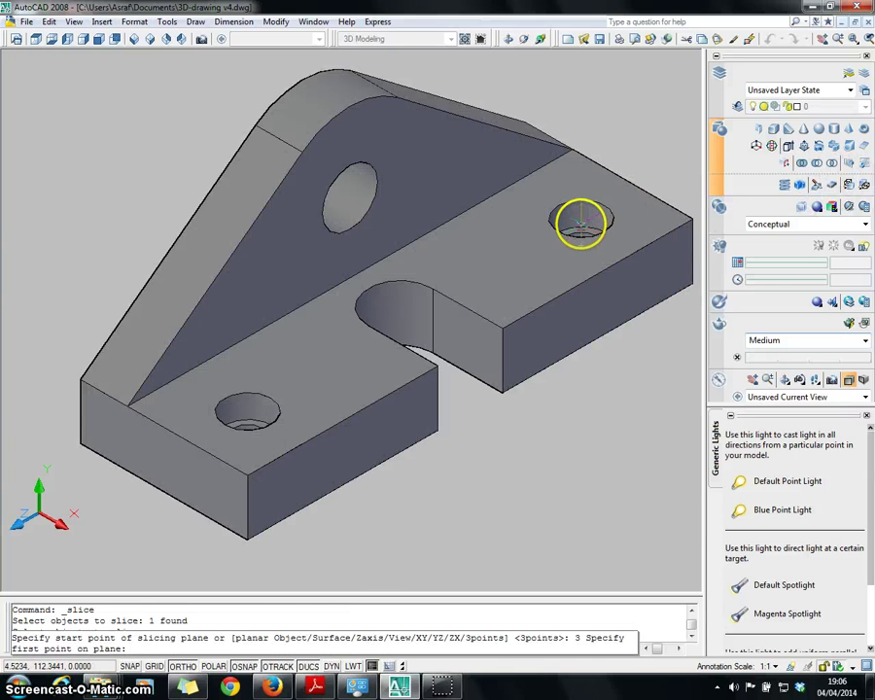
left_click(634, 183)
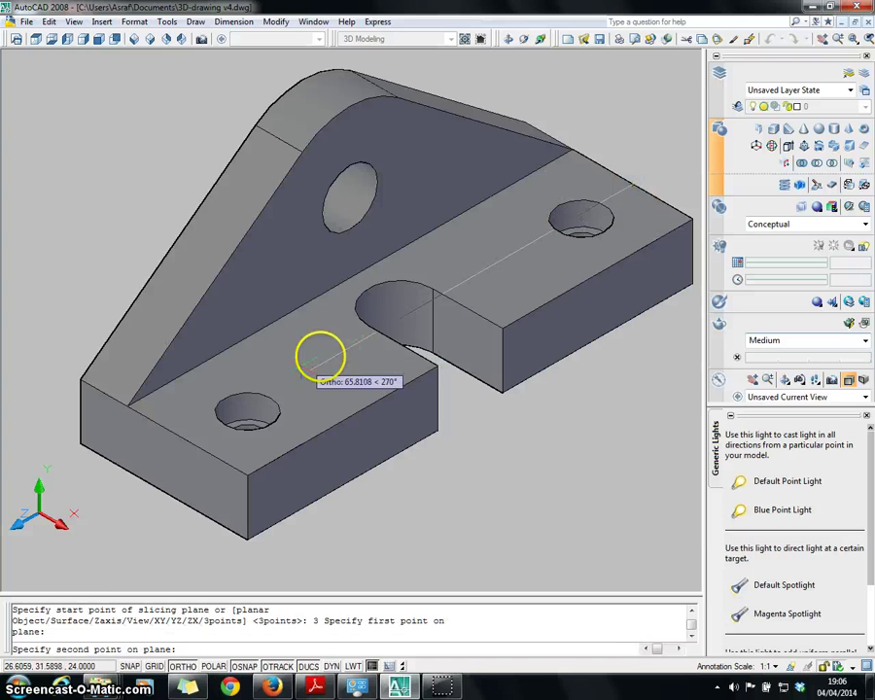
left_click(187, 442)
scroll(186, 445, "up", 3)
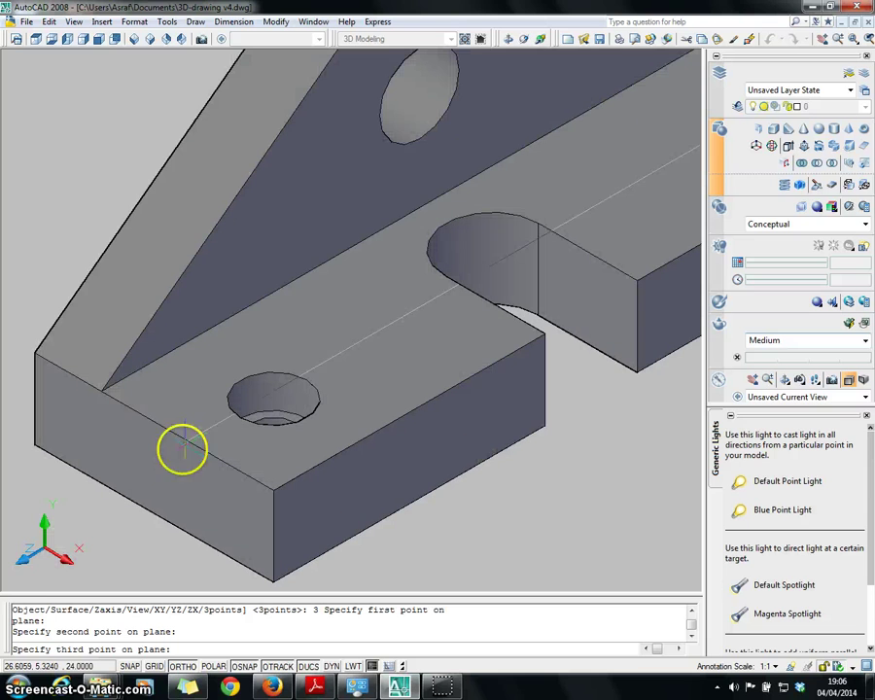
left_click(182, 530)
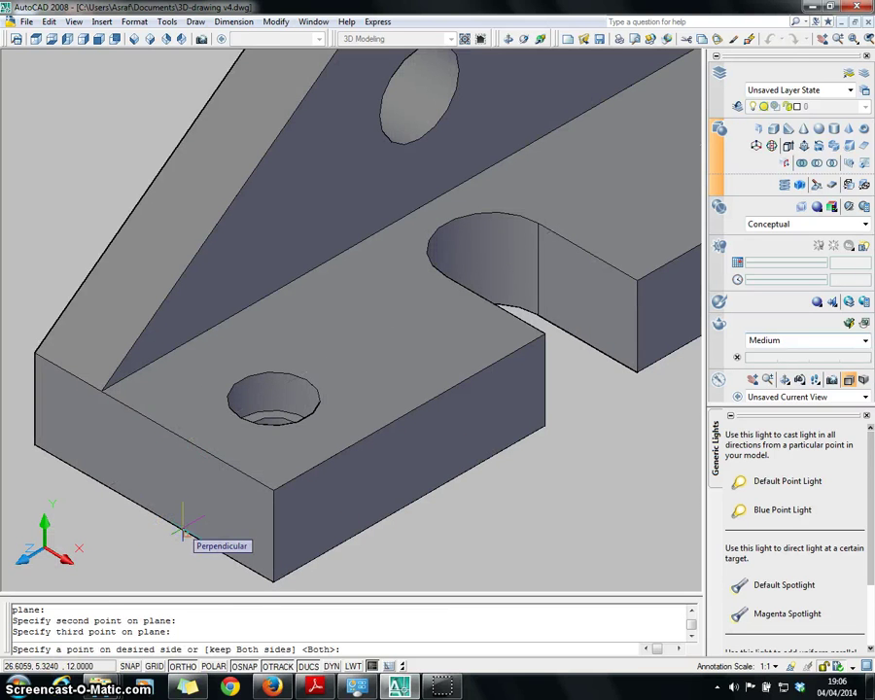
type("b")
key("Return")
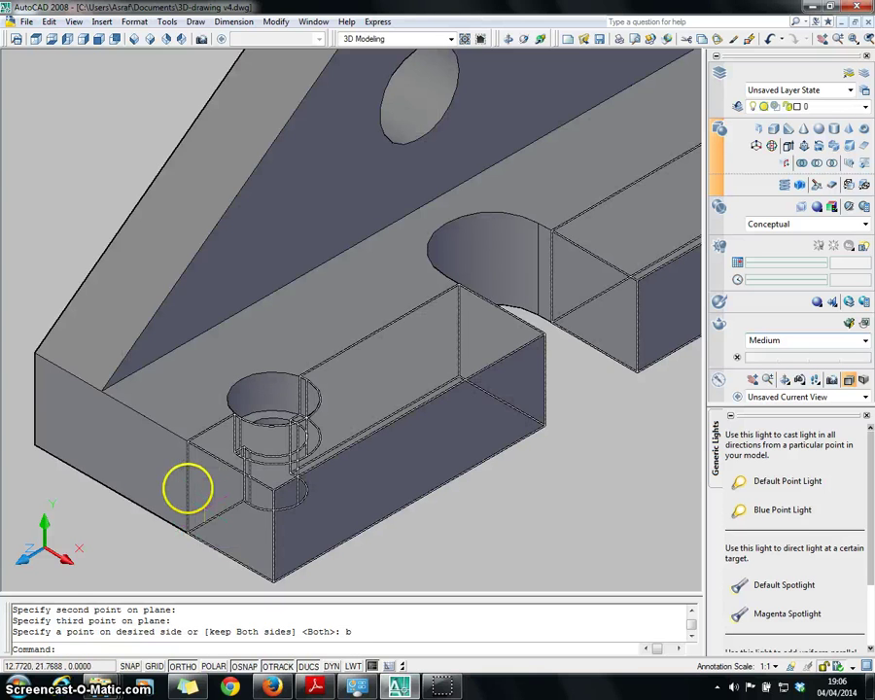
- Erase the notched front portion of the lengthwise-sliced base, keeping the portion with the upright
scroll(449, 542, "down", 2)
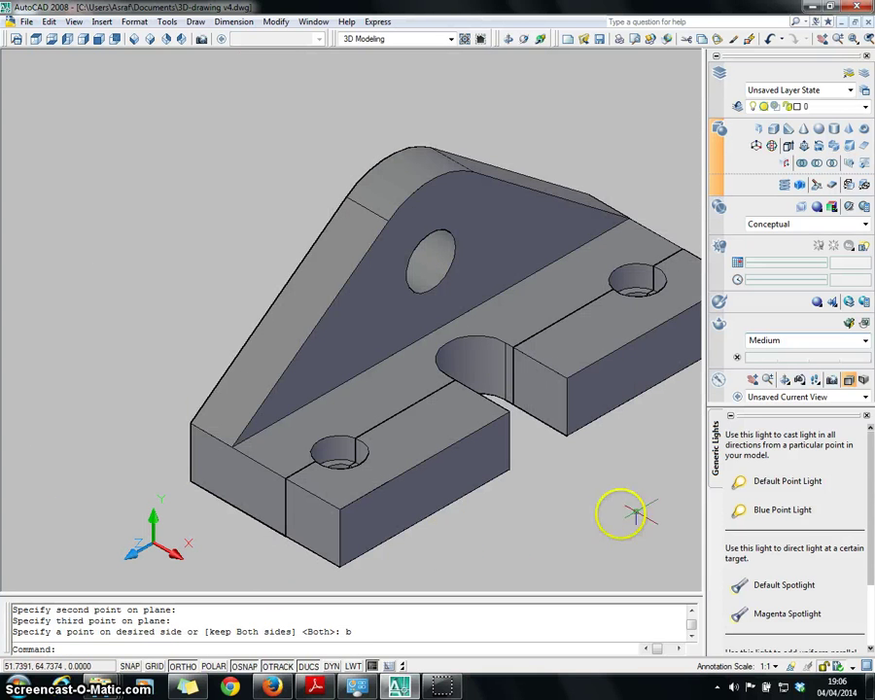
left_click(542, 299)
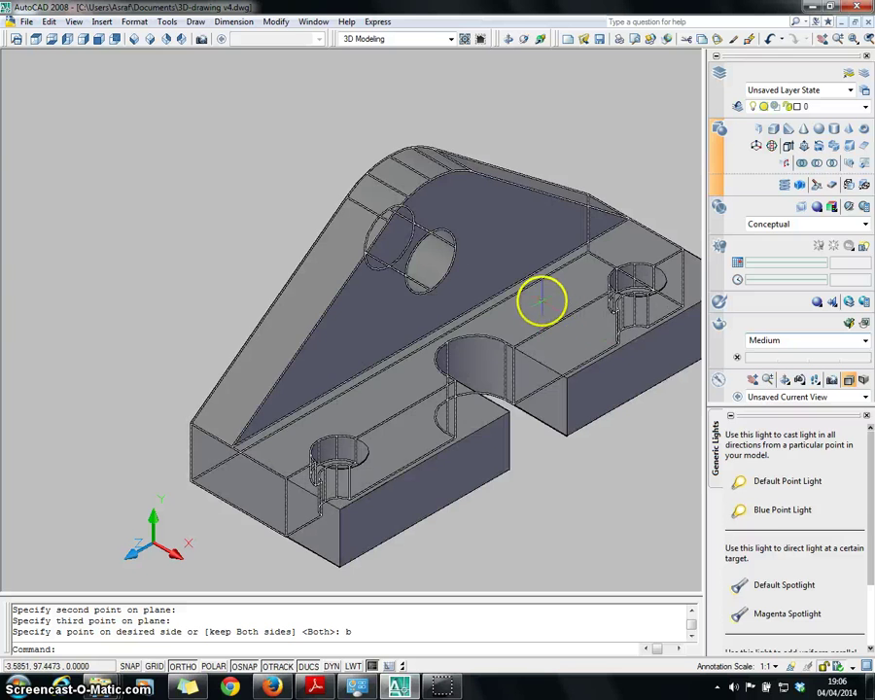
key("Escape")
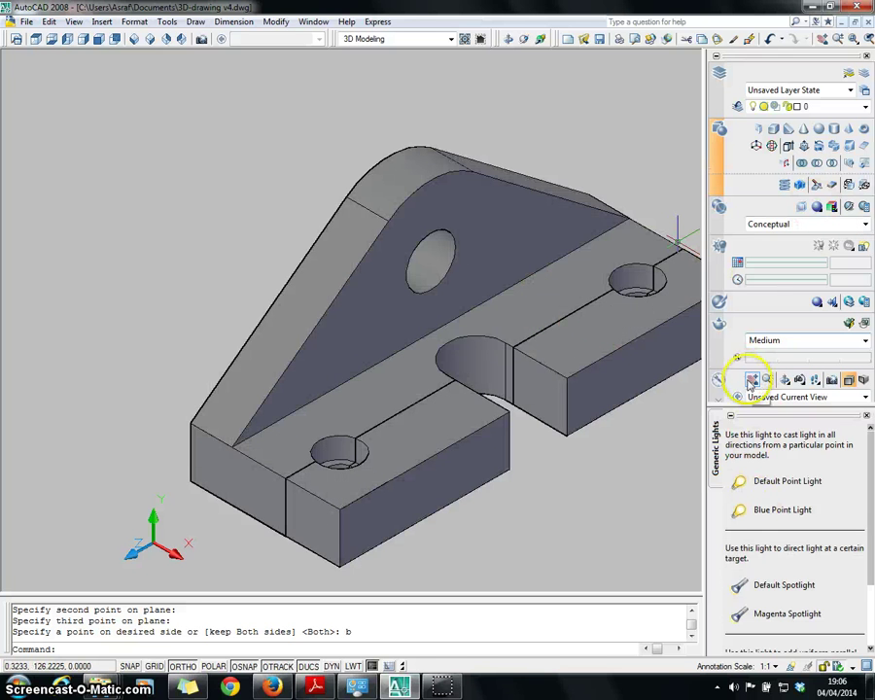
left_click(753, 379)
left_click_drag(594, 380, 575, 366)
key("Escape")
left_click(543, 328)
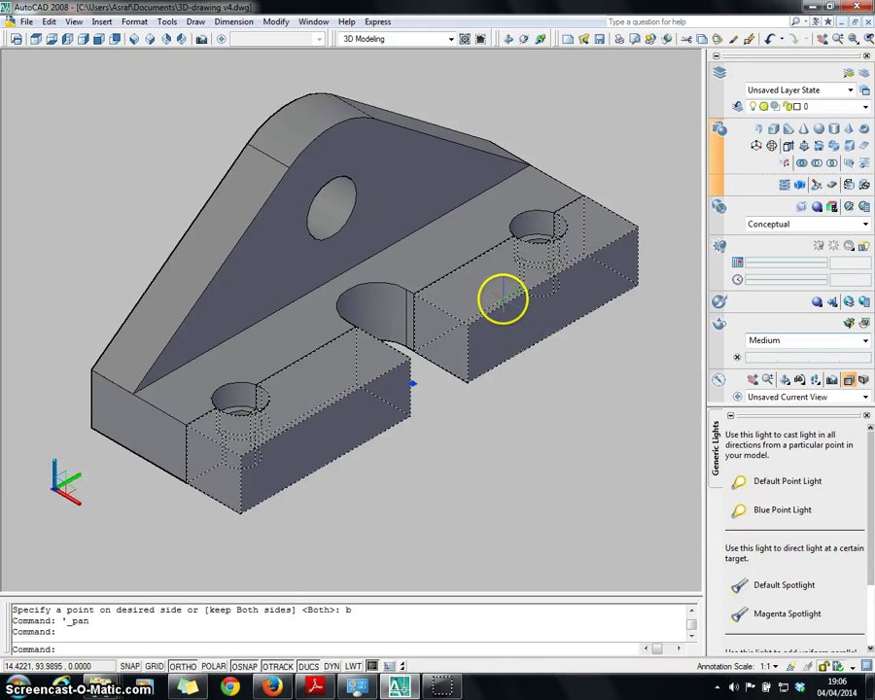
key("Delete")
- Erase the leftover base outline lines around the removed front portion
left_click(679, 313)
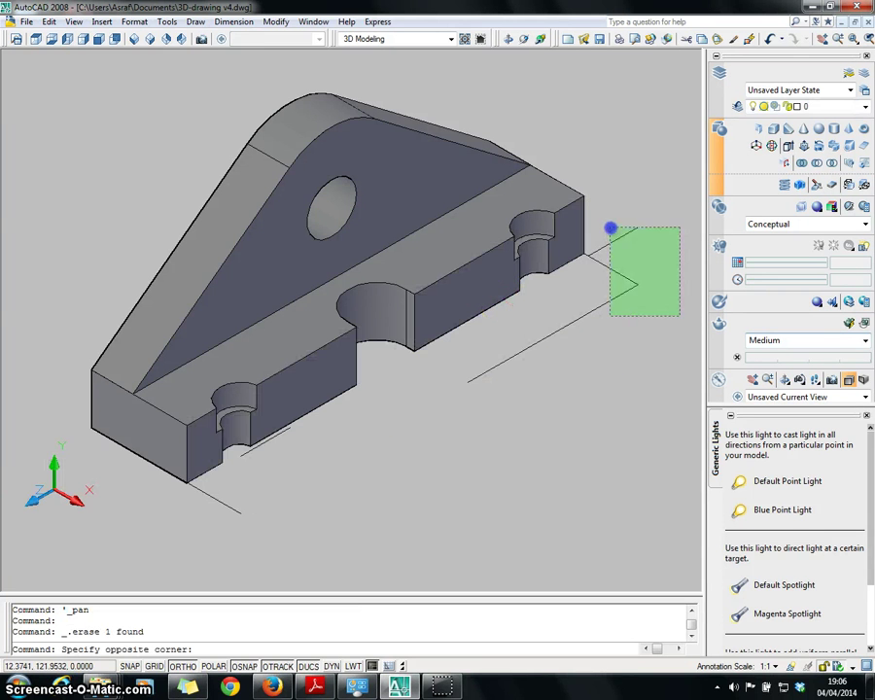
left_click(610, 228)
key("Delete")
left_click(277, 537)
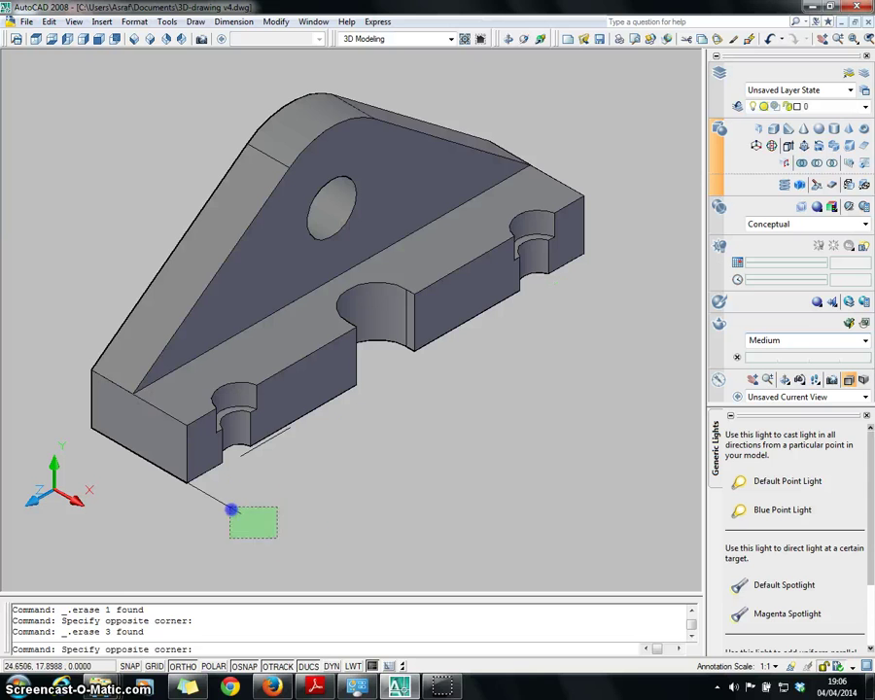
left_click(225, 493)
key("Delete")
left_click(259, 440)
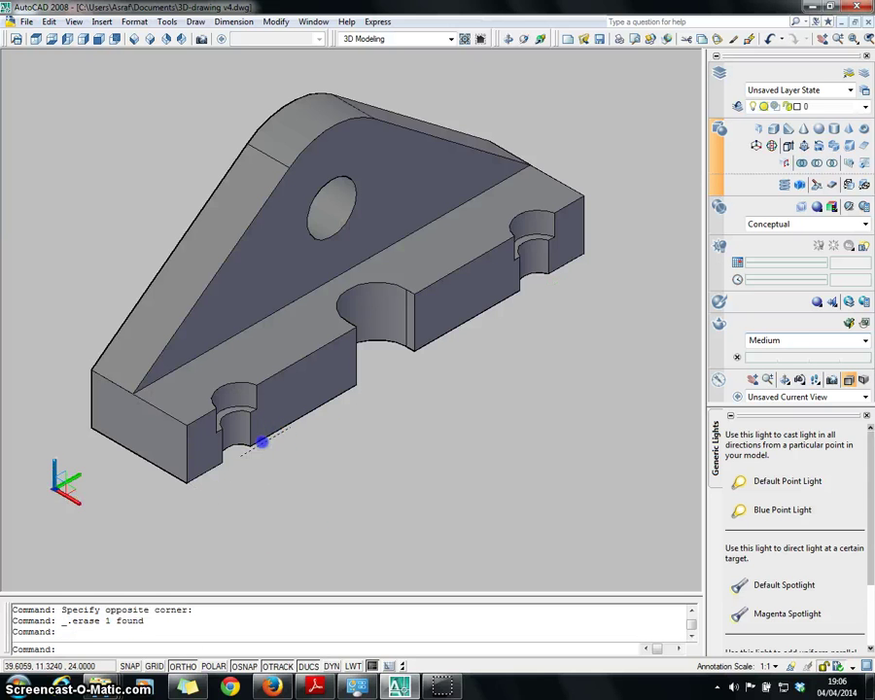
key("Delete")
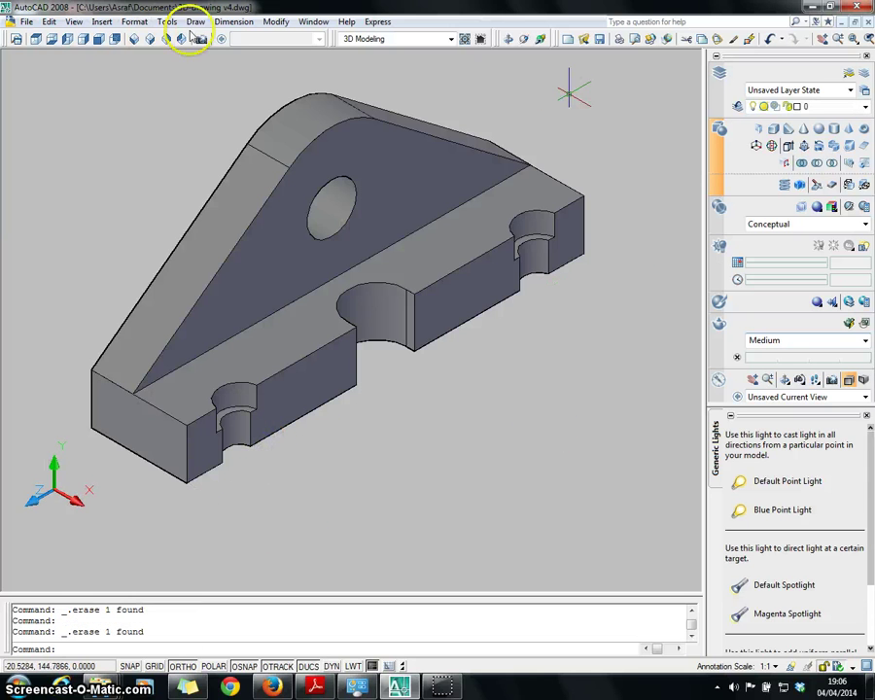
- In the right-side view, hatch the four solid regions of the base's cut face with ANSI31 at angle 0 and scale 1
left_click(83, 40)
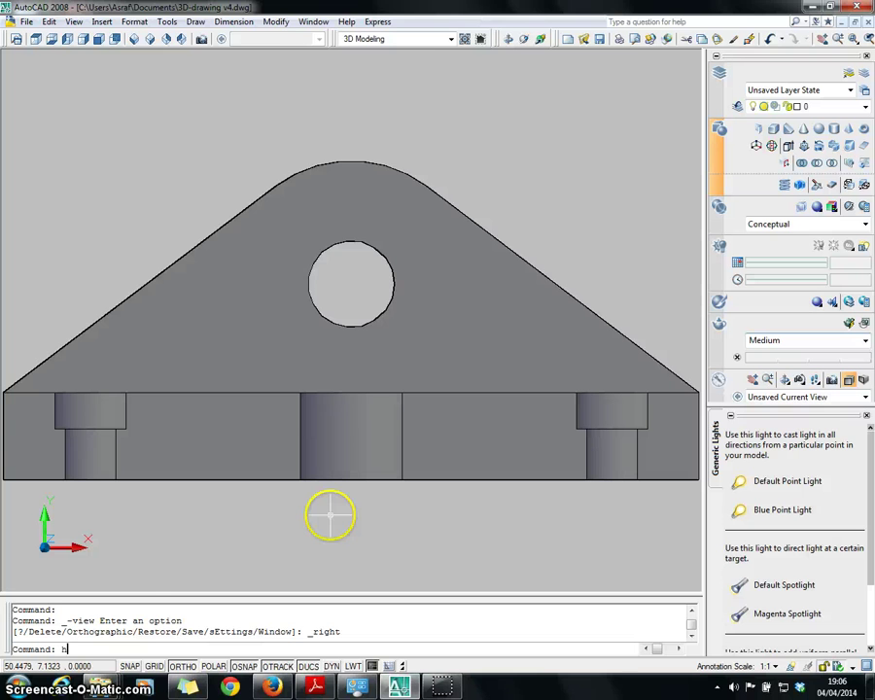
type("h")
key("Return")
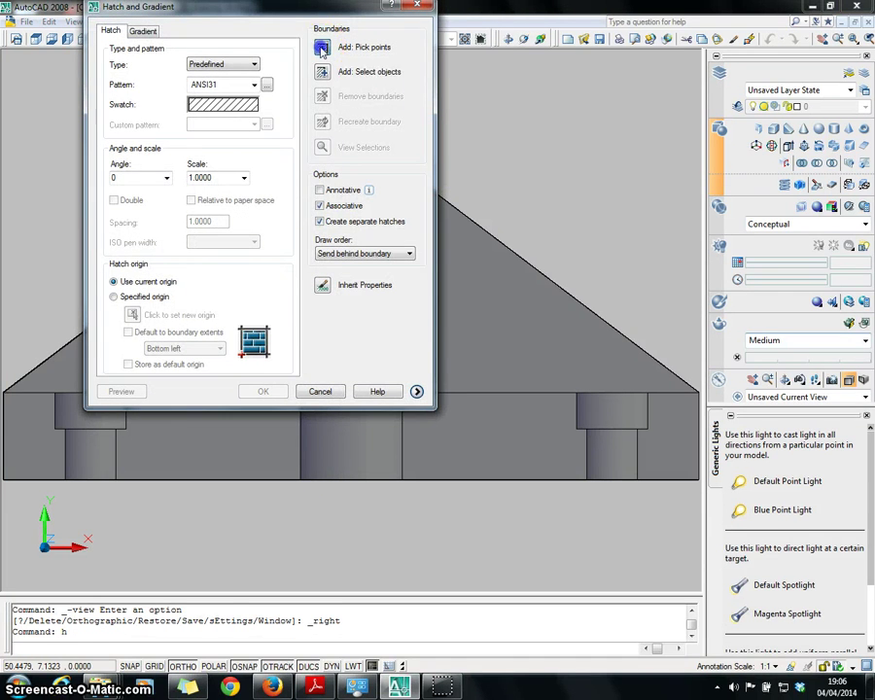
left_click(321, 48)
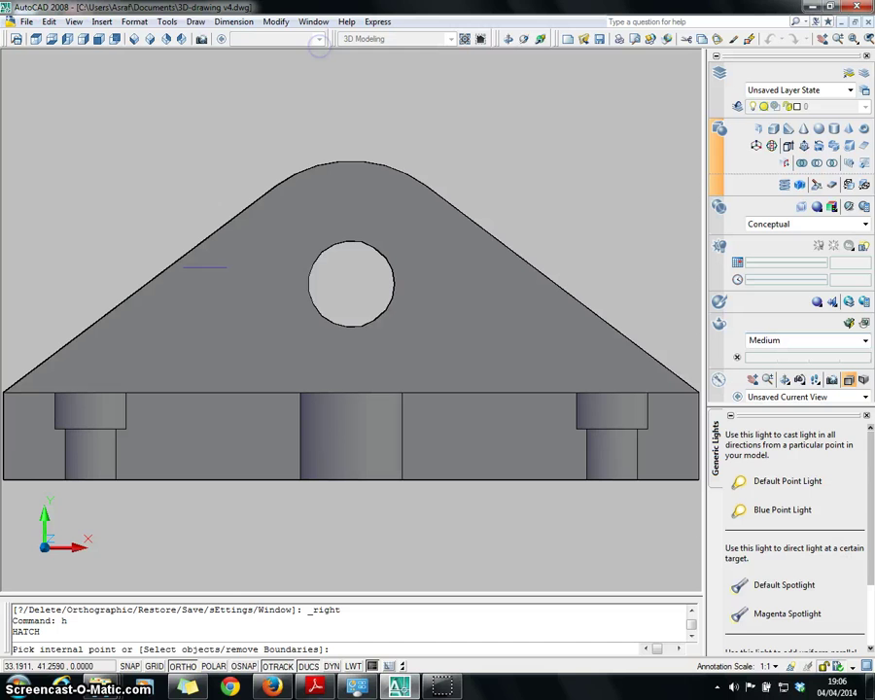
left_click(36, 452)
left_click(185, 446)
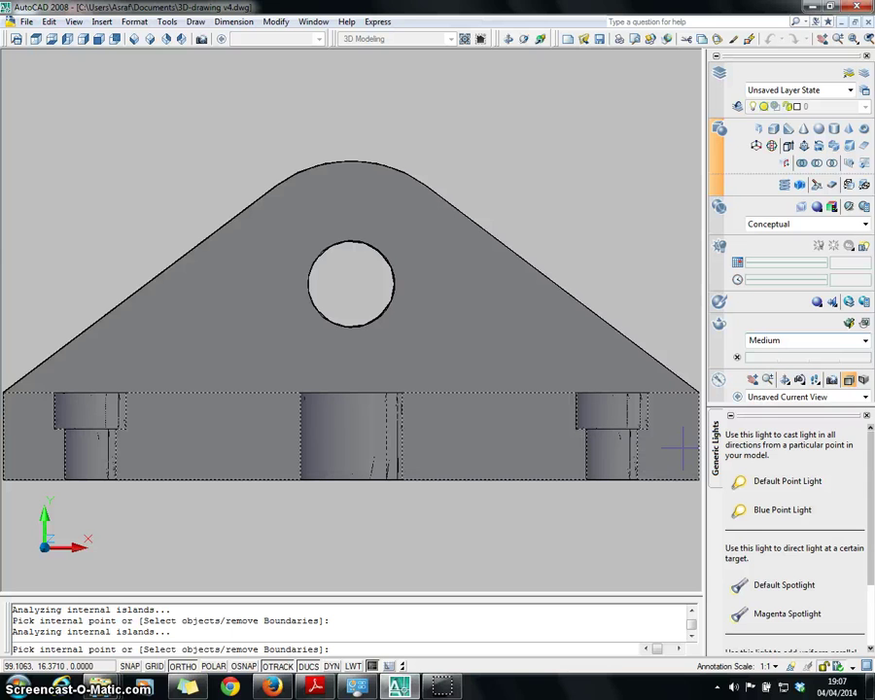
left_click(461, 447)
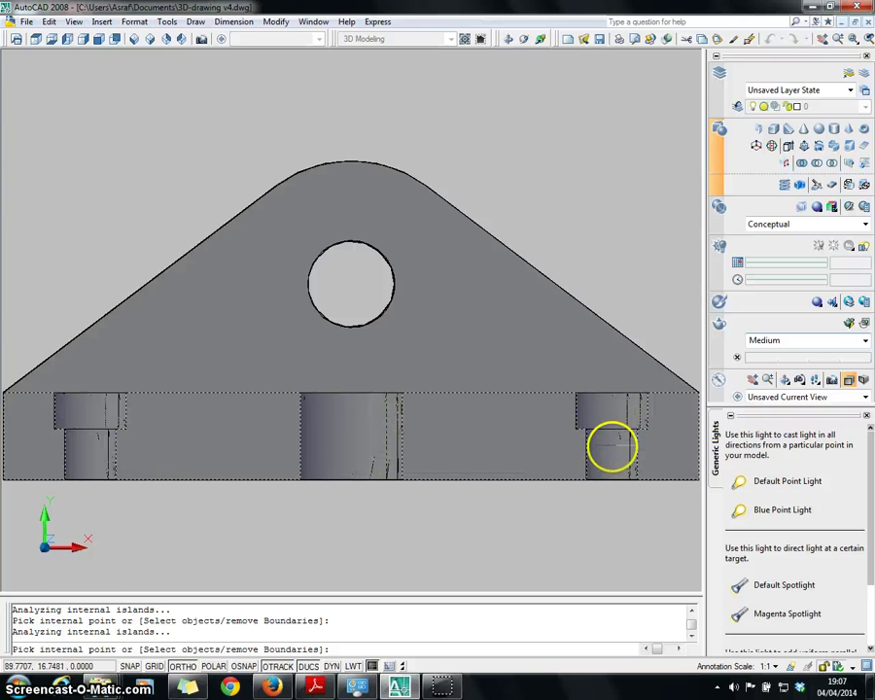
key("Return")
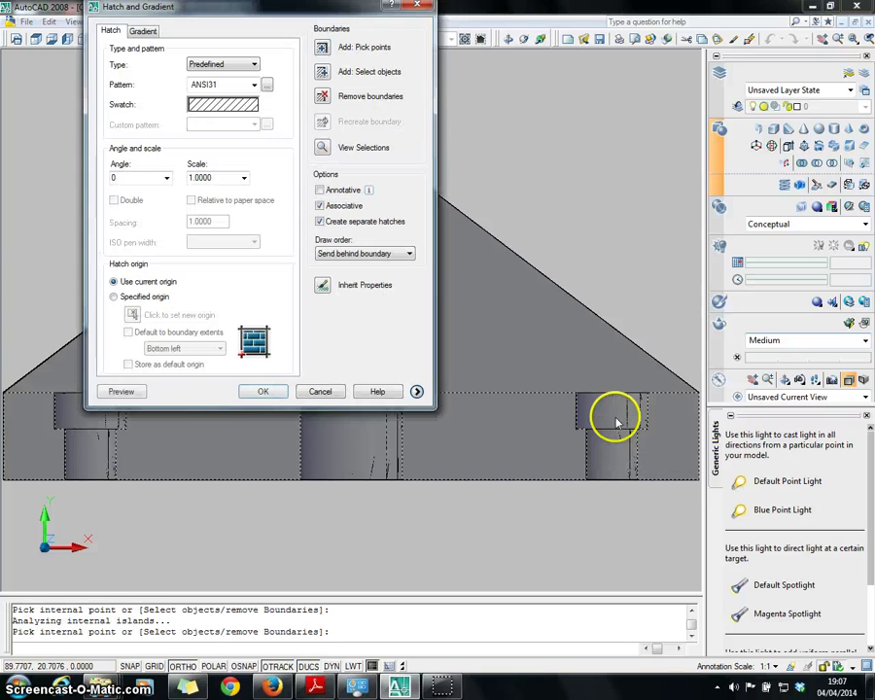
left_click(265, 393)
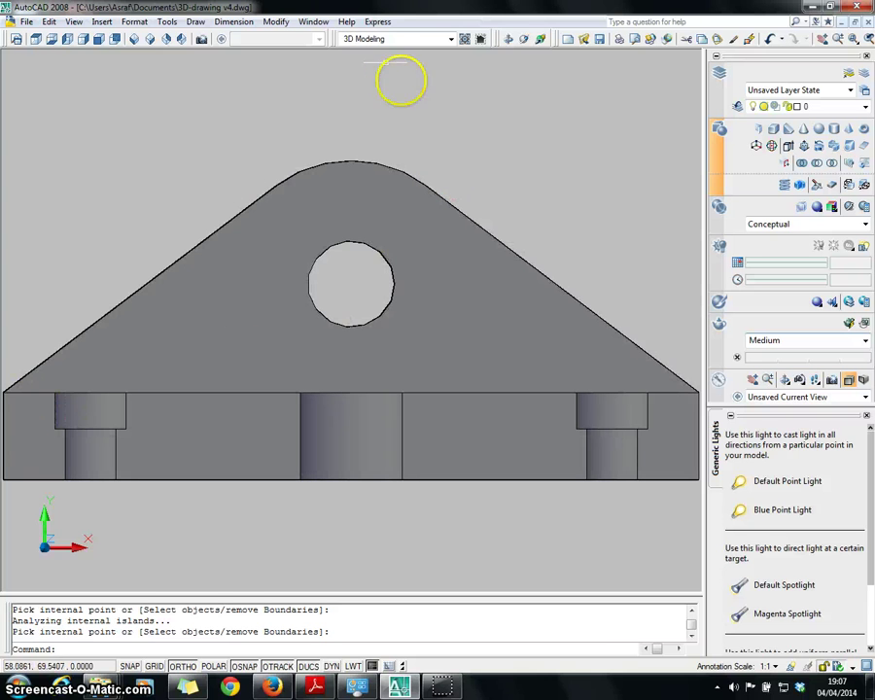
- Orbit the bracket to an angled view and set the visual style to 2D Wireframe
scroll(507, 165, "down", 3)
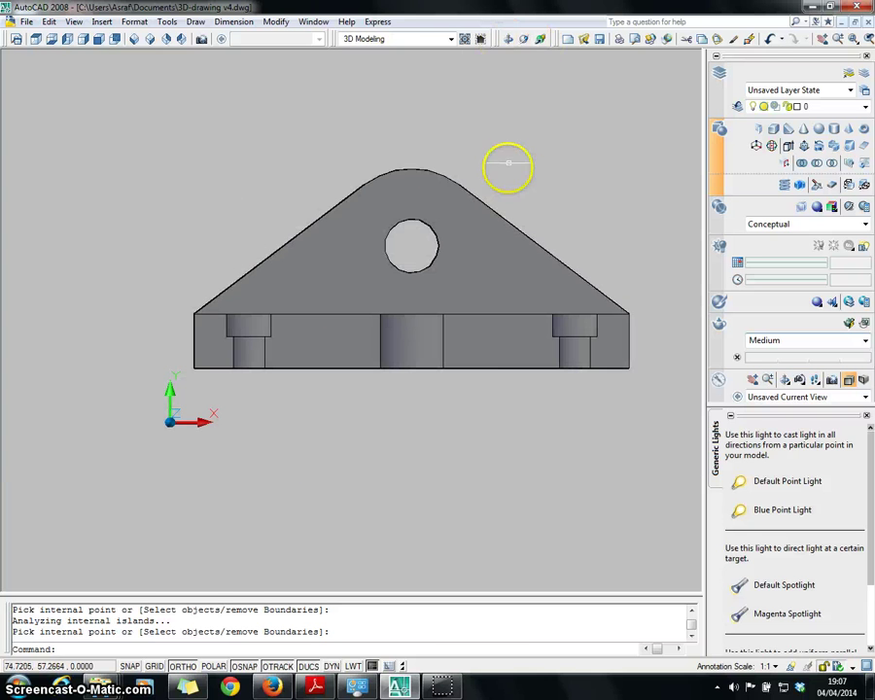
left_click(508, 39)
left_click_drag(329, 202, 385, 189)
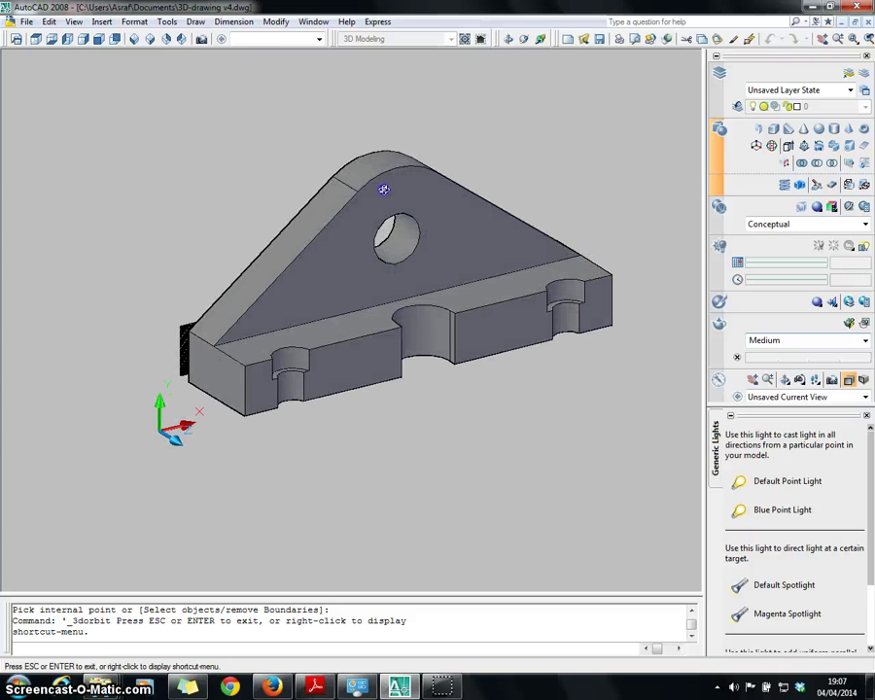
left_click(792, 224)
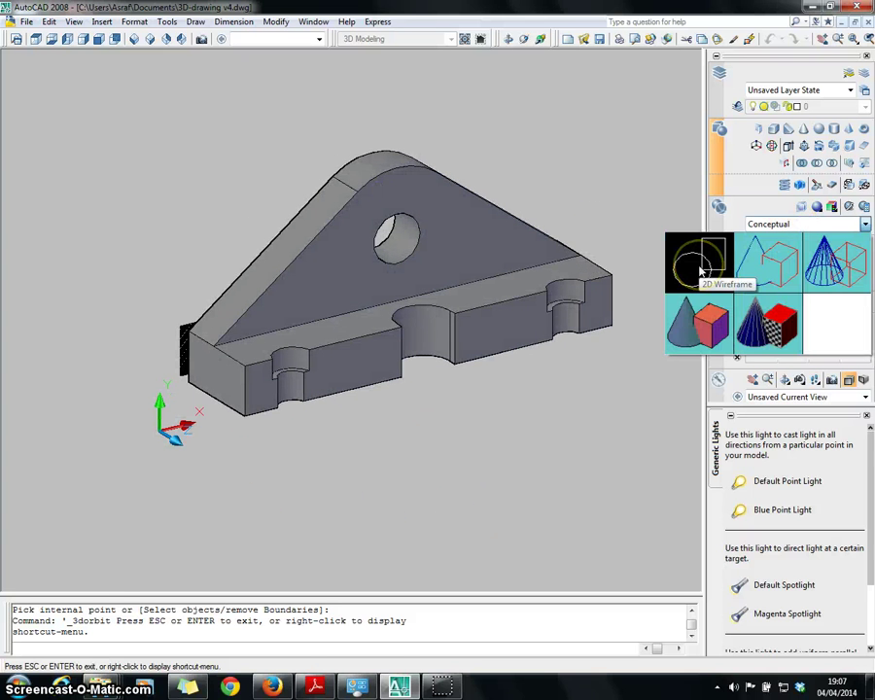
left_click(702, 272)
- Move all four hatches onto the base's cut face, from the end hatch's upper outer corner to the cut face's matching upper corner
scroll(316, 372, "up", 5)
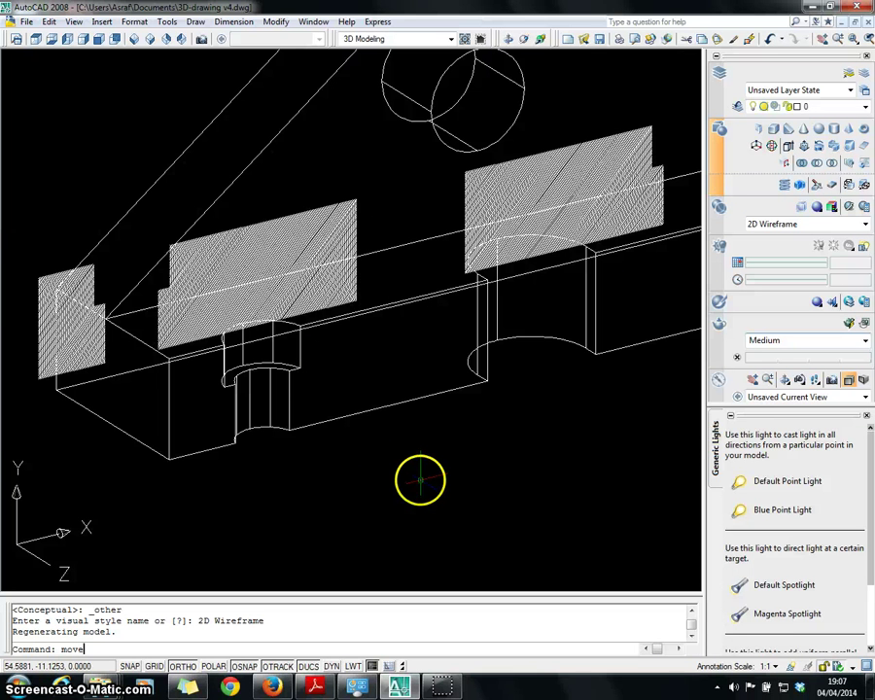
key("Return")
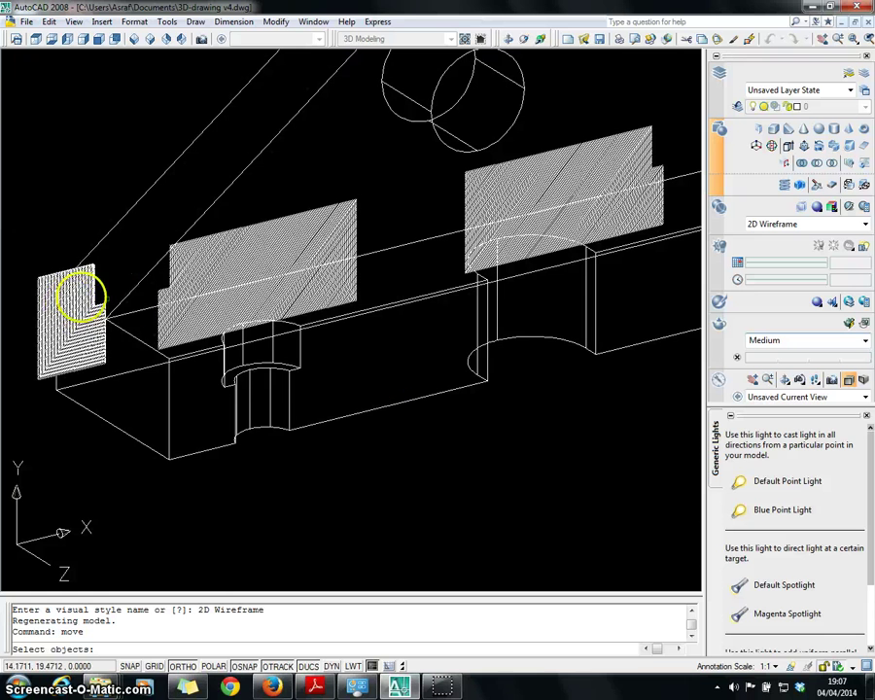
left_click(41, 316)
left_click(225, 263)
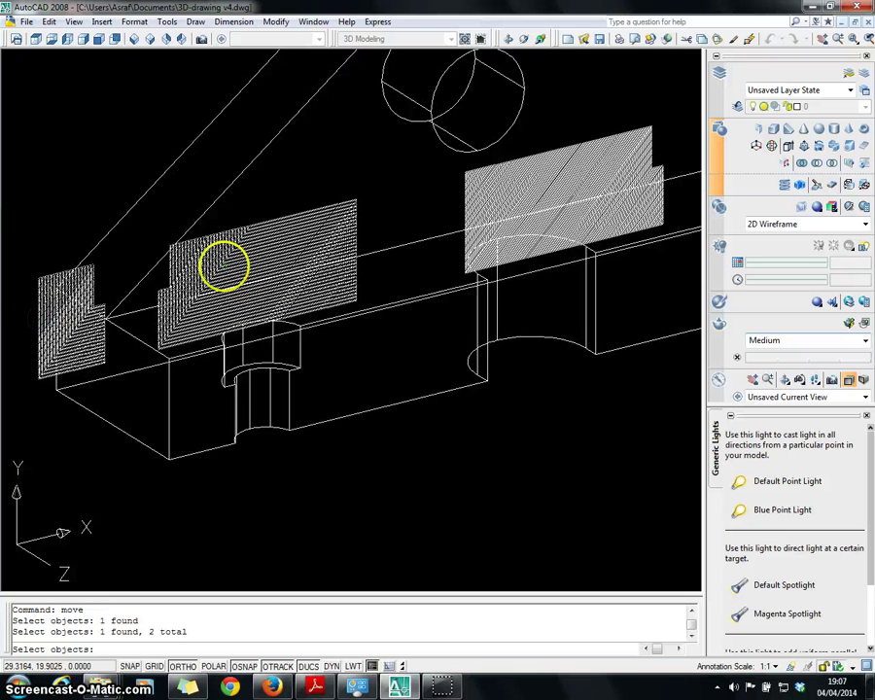
left_click(551, 191)
scroll(583, 191, "down", 2)
left_click(677, 146)
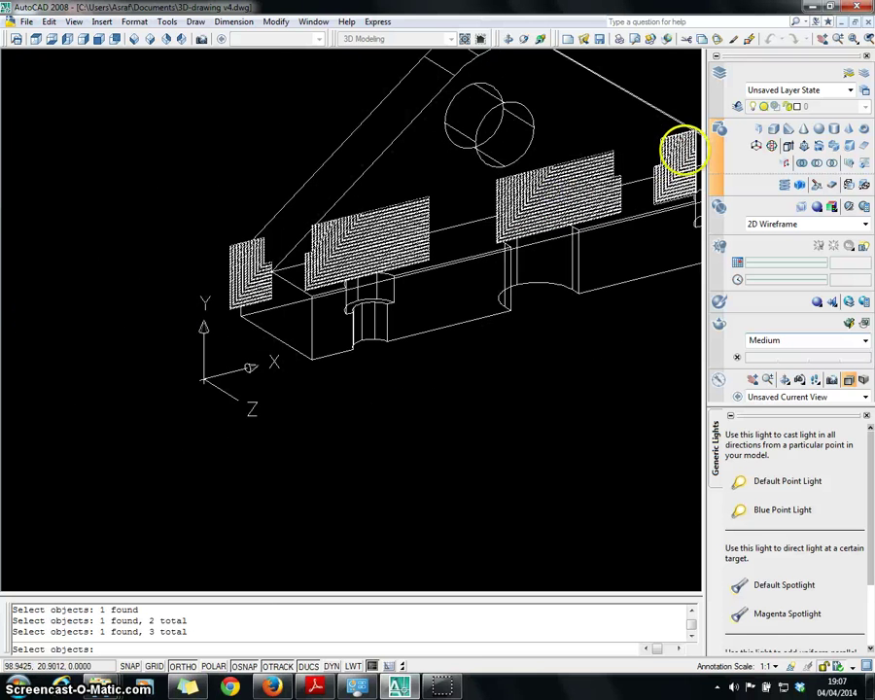
key("Return")
scroll(243, 243, "up", 5)
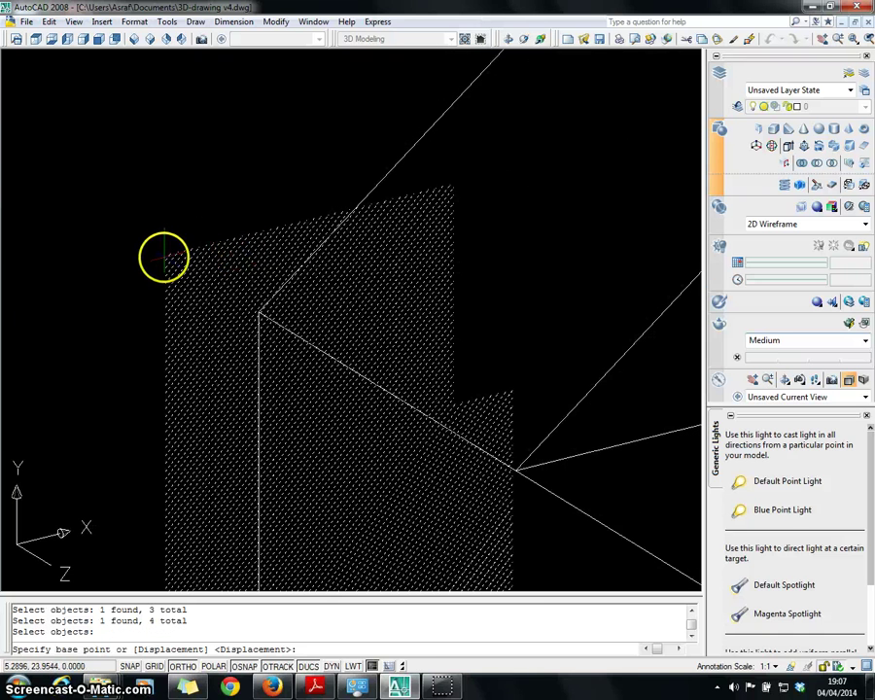
left_click(165, 255)
scroll(165, 254, "down", 3)
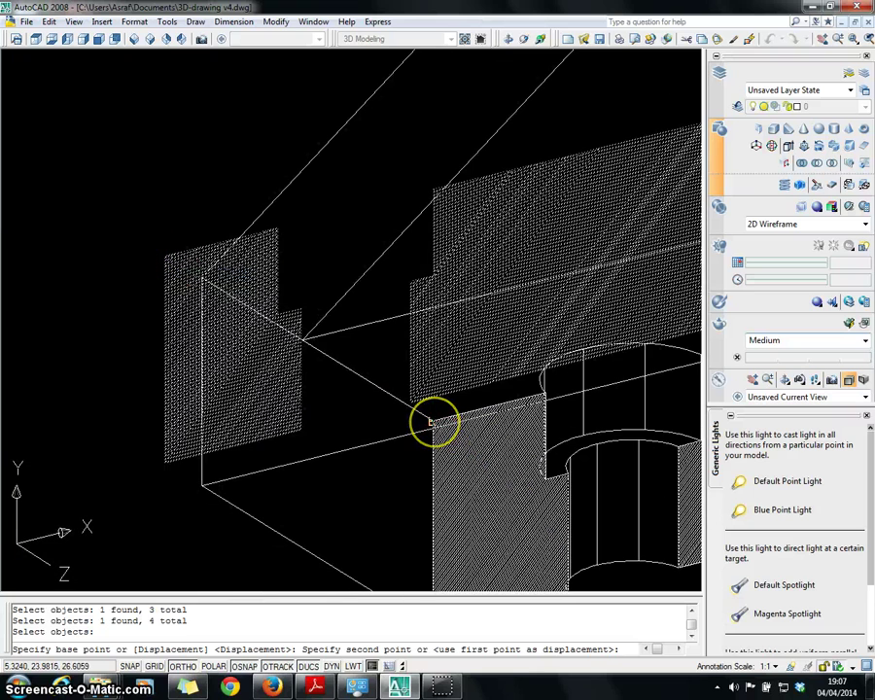
left_click(432, 422)
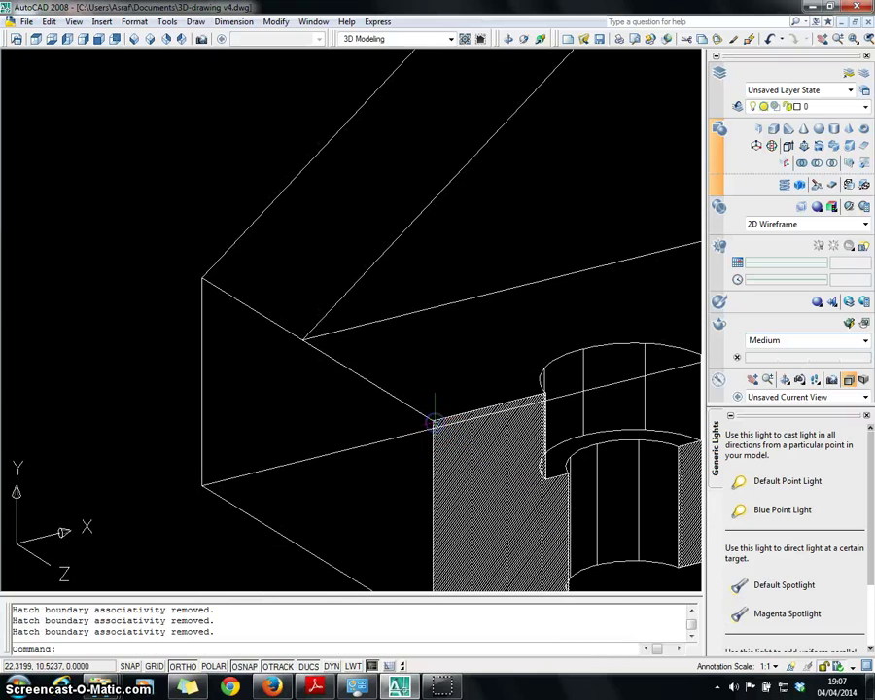
- Fit the whole hatched bracket in view and set the visual style to Conceptual
scroll(432, 422, "down", 8)
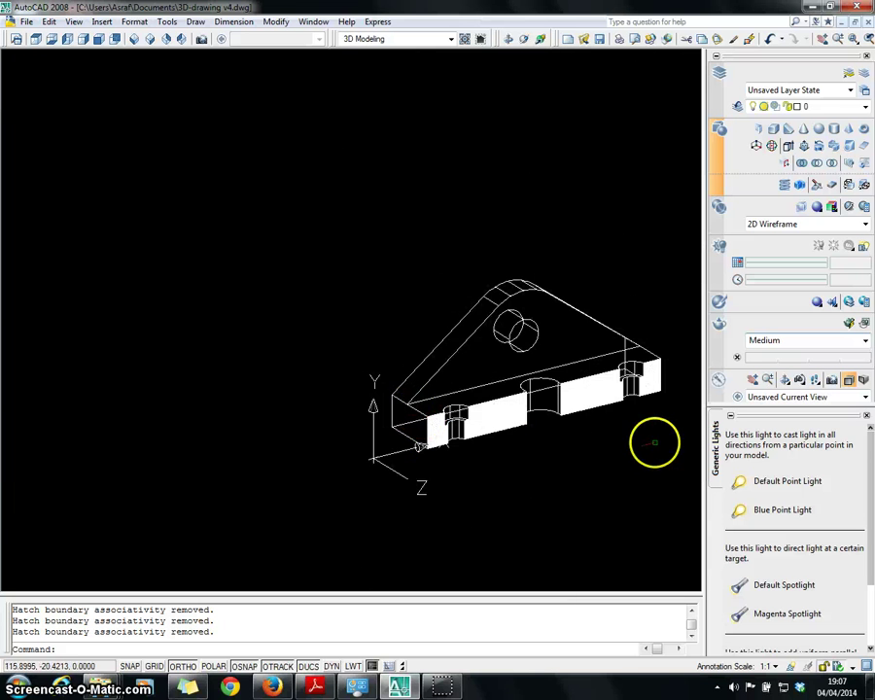
scroll(674, 433, "up", 2)
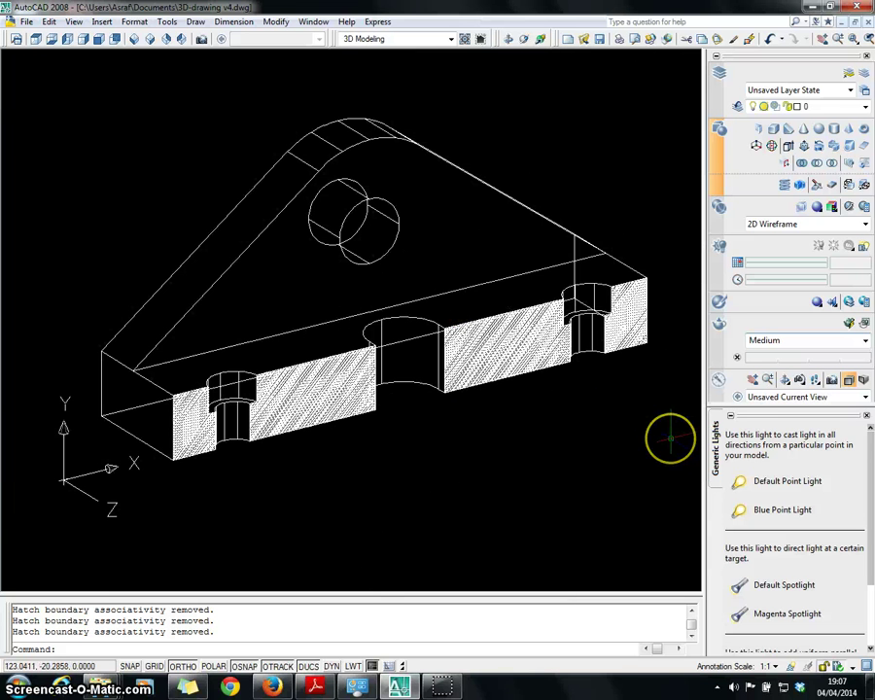
left_click(796, 209)
left_click(683, 325)
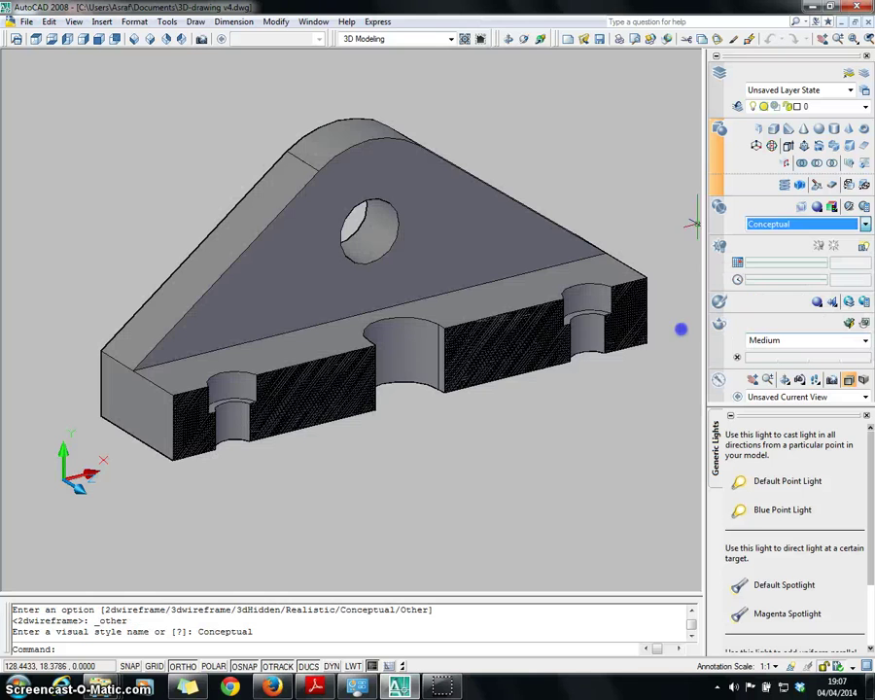